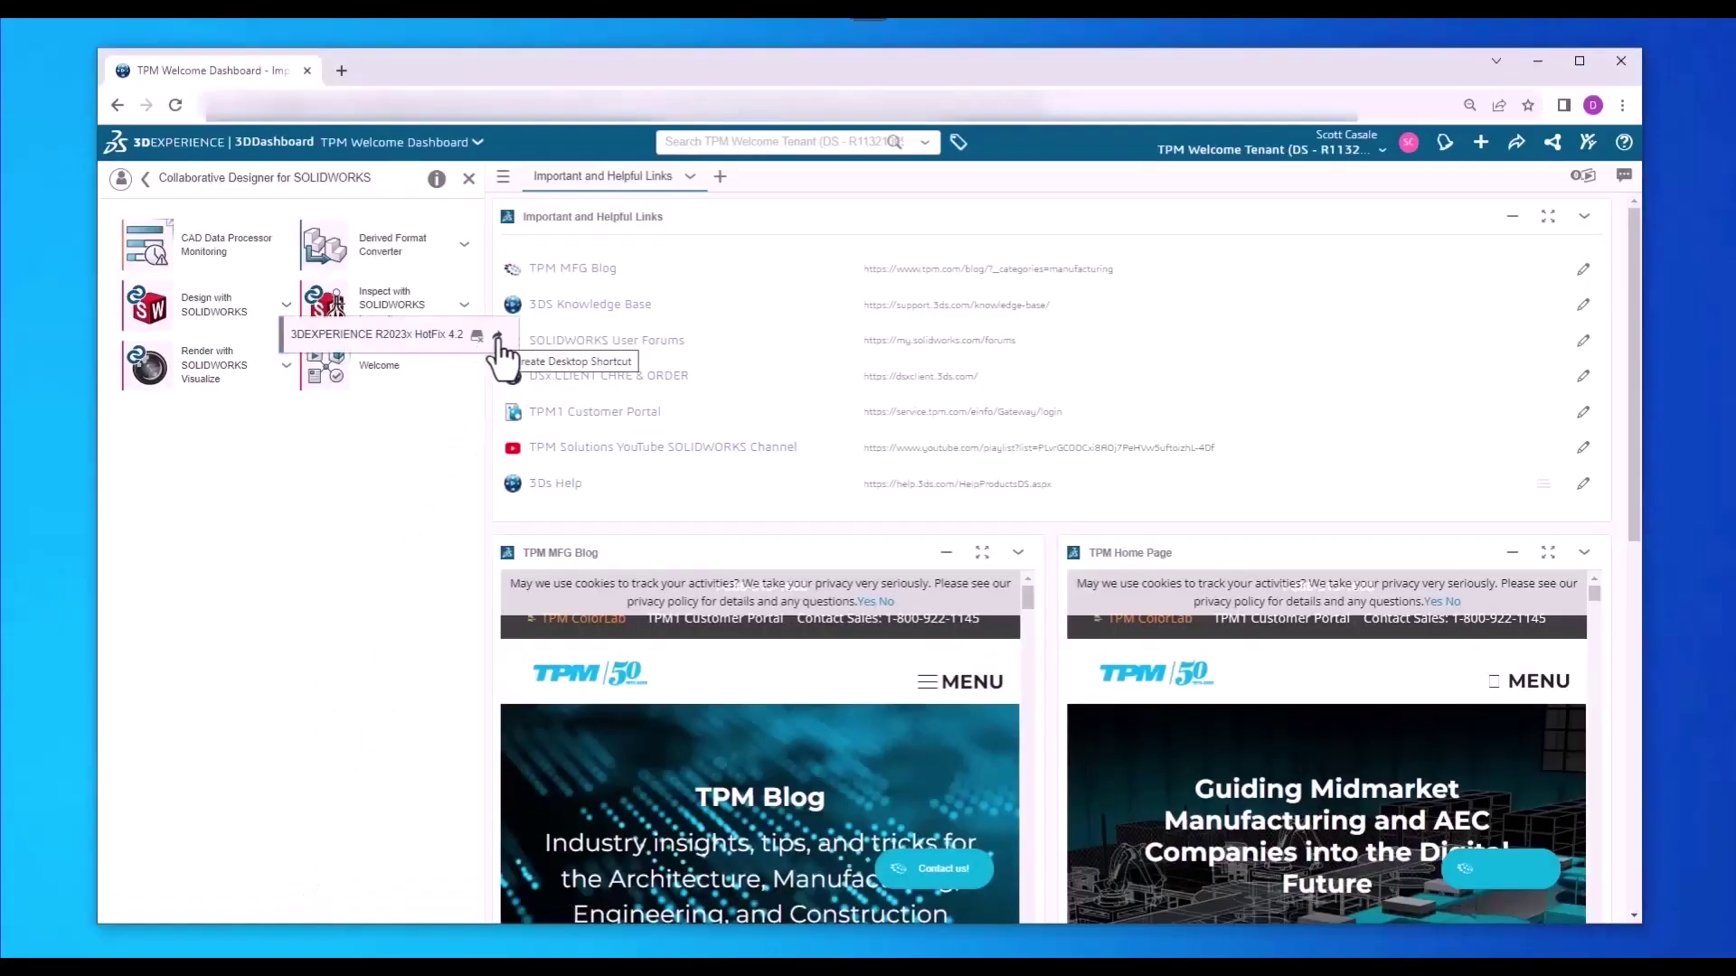
Create the Design with SOLIDWORKS desktop shortcut, launch it, and log in through 3DPassport.
left_click(497, 335)
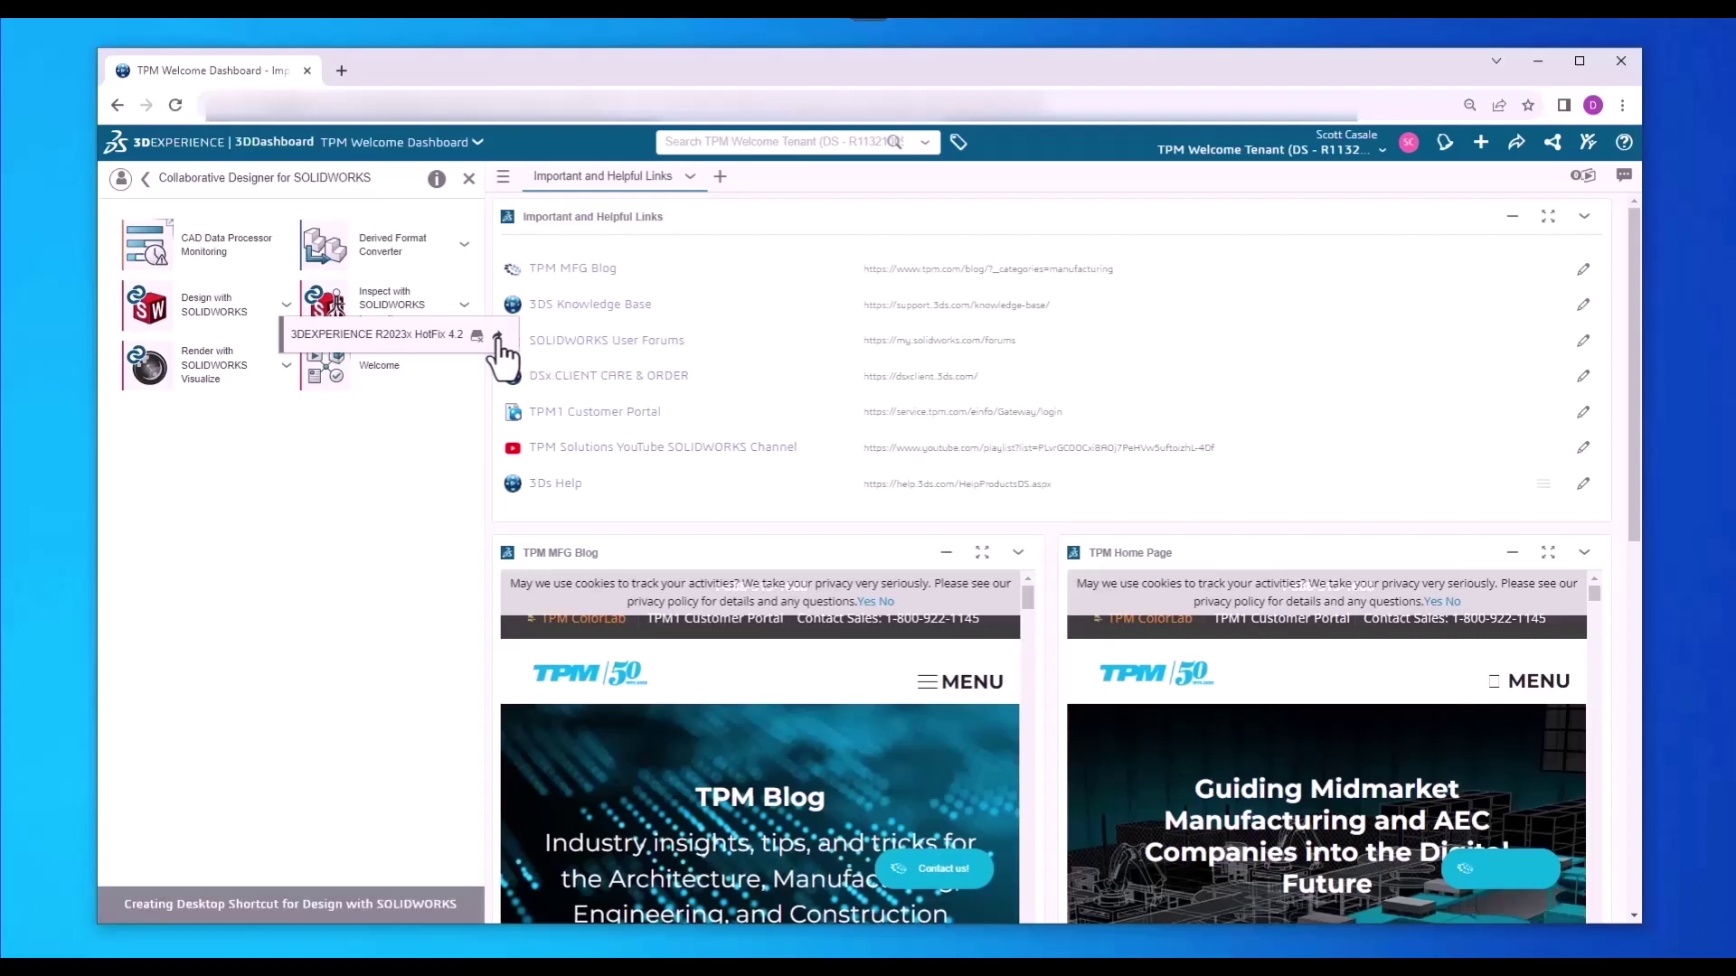
left_click(29, 59)
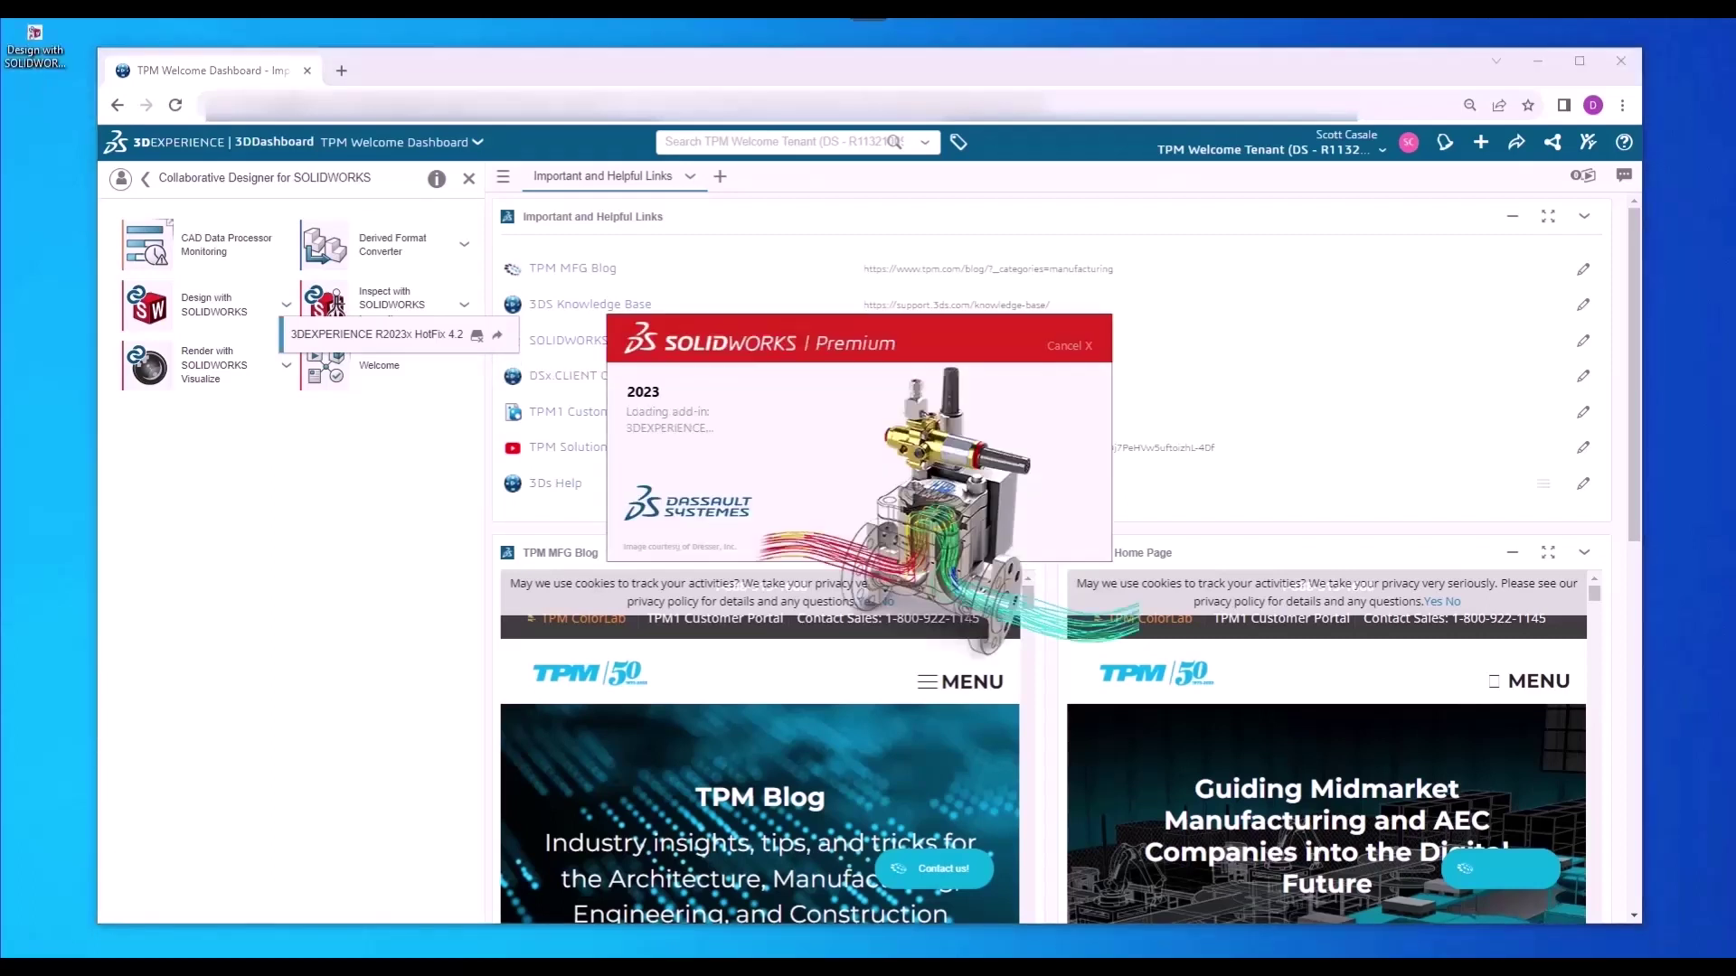
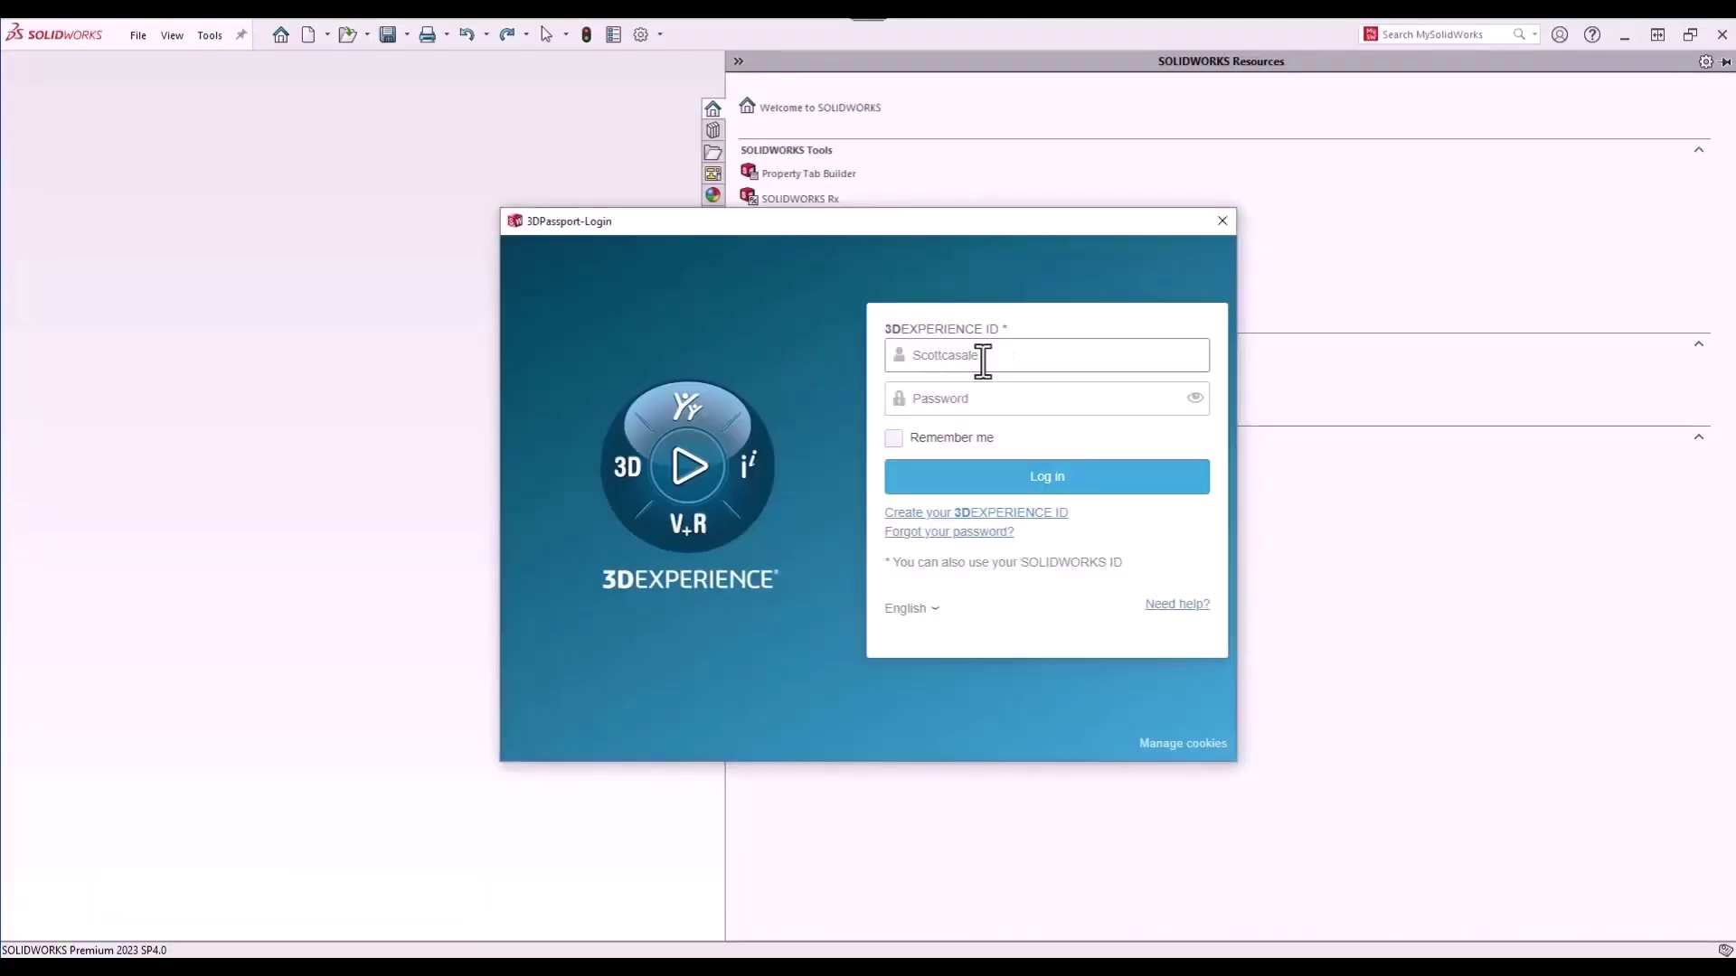
key("Tab")
type("**************")
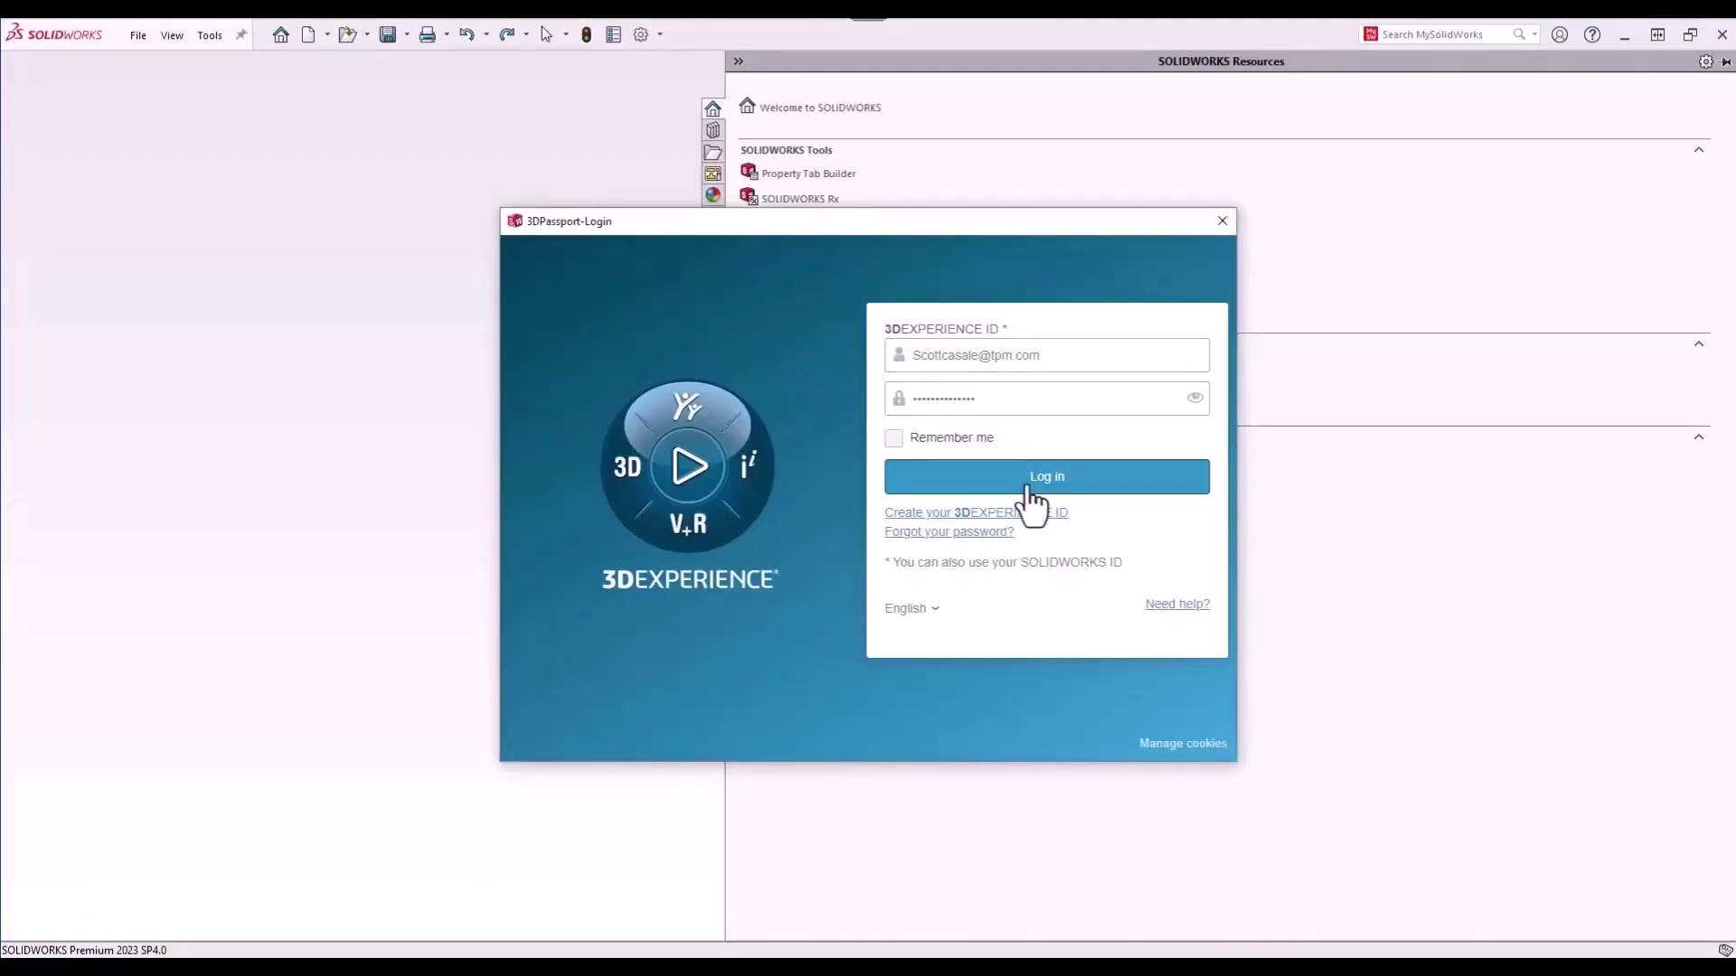
left_click(1037, 478)
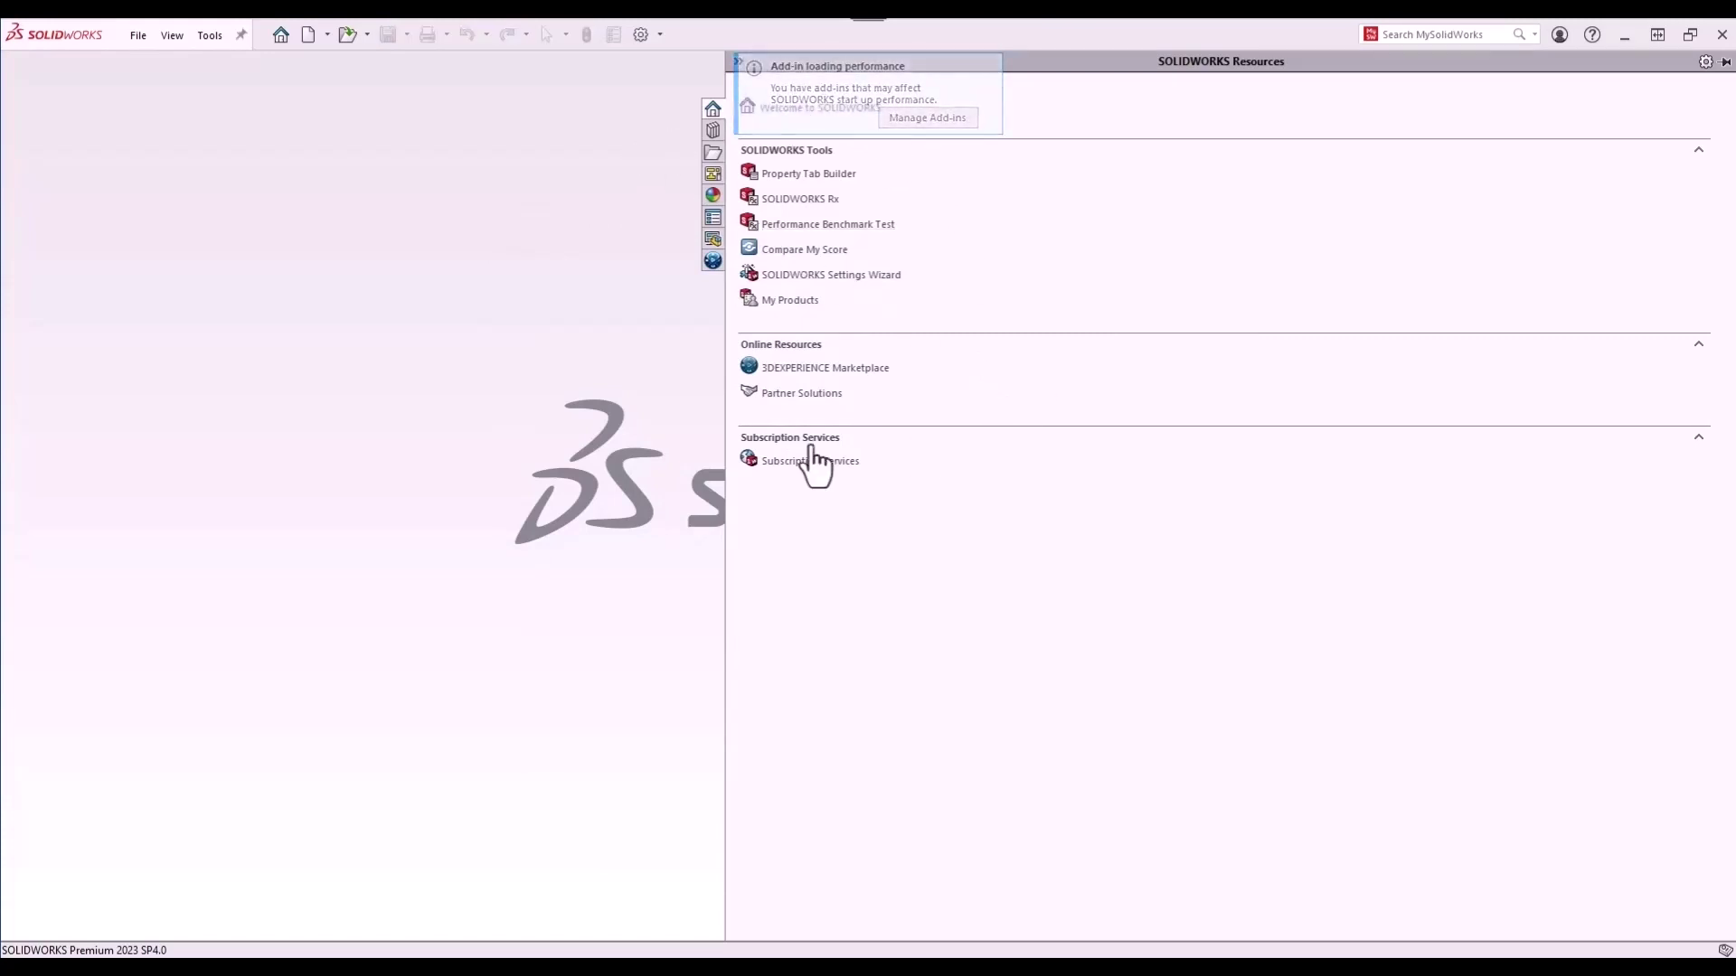
Log the 3DEXPERIENCE task pane in to show MySession, narrow it, and open System Options.
left_click(713, 261)
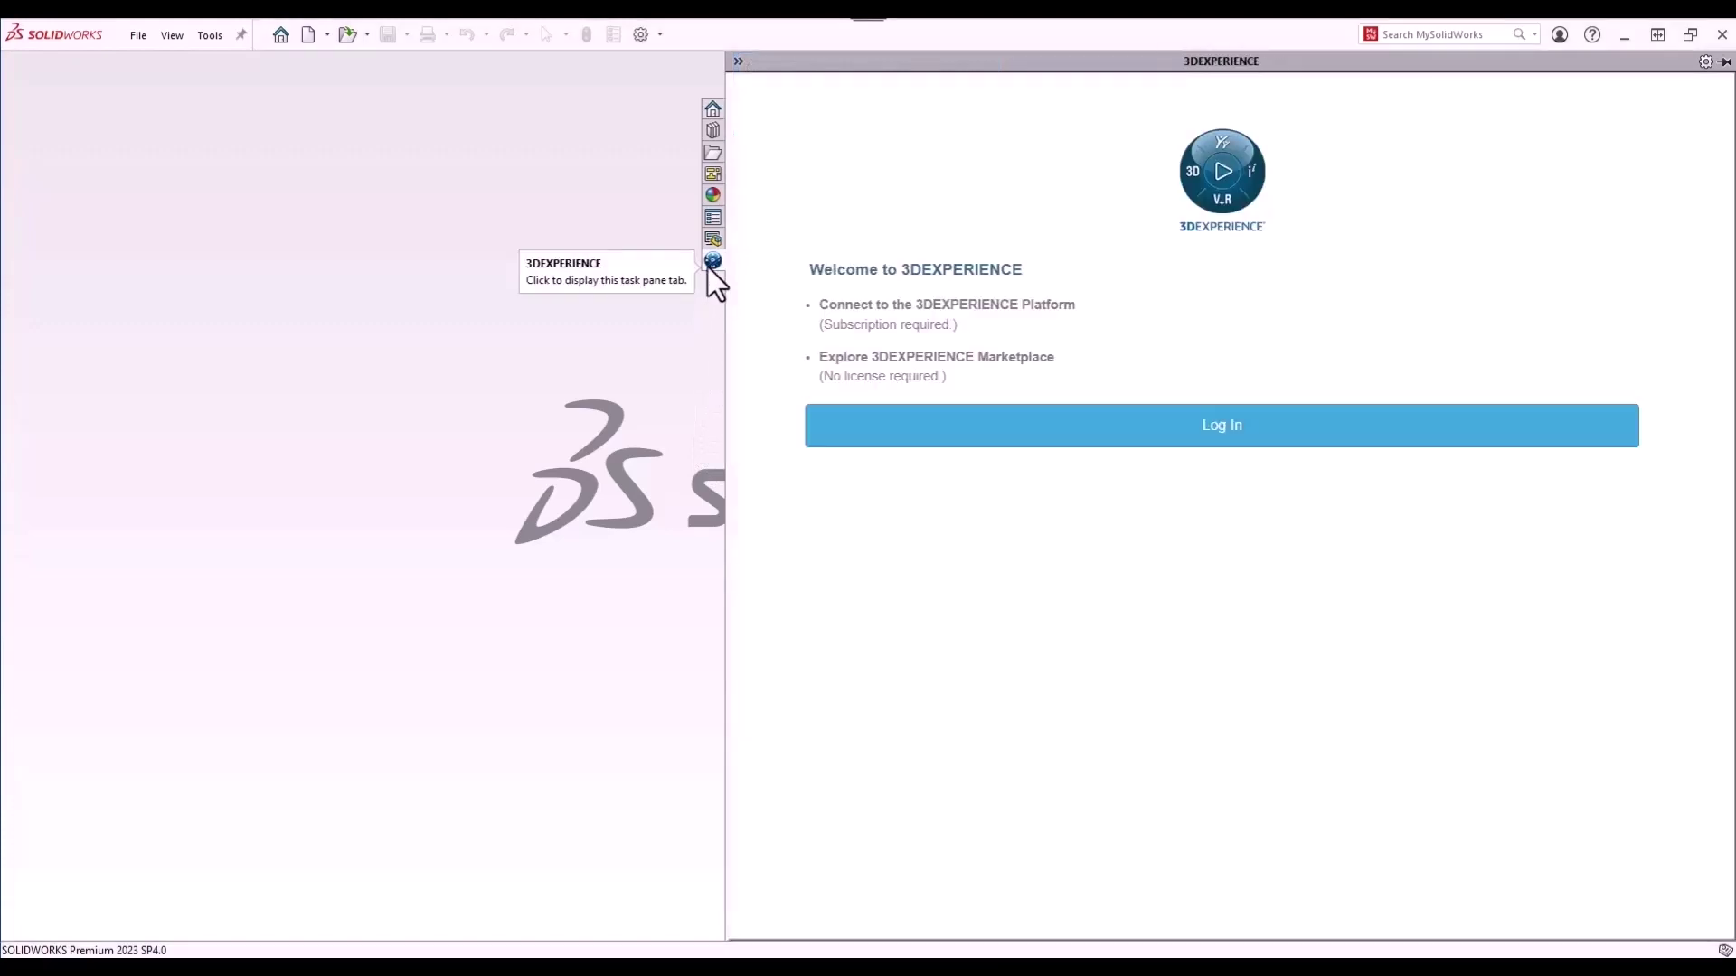
left_click(1135, 435)
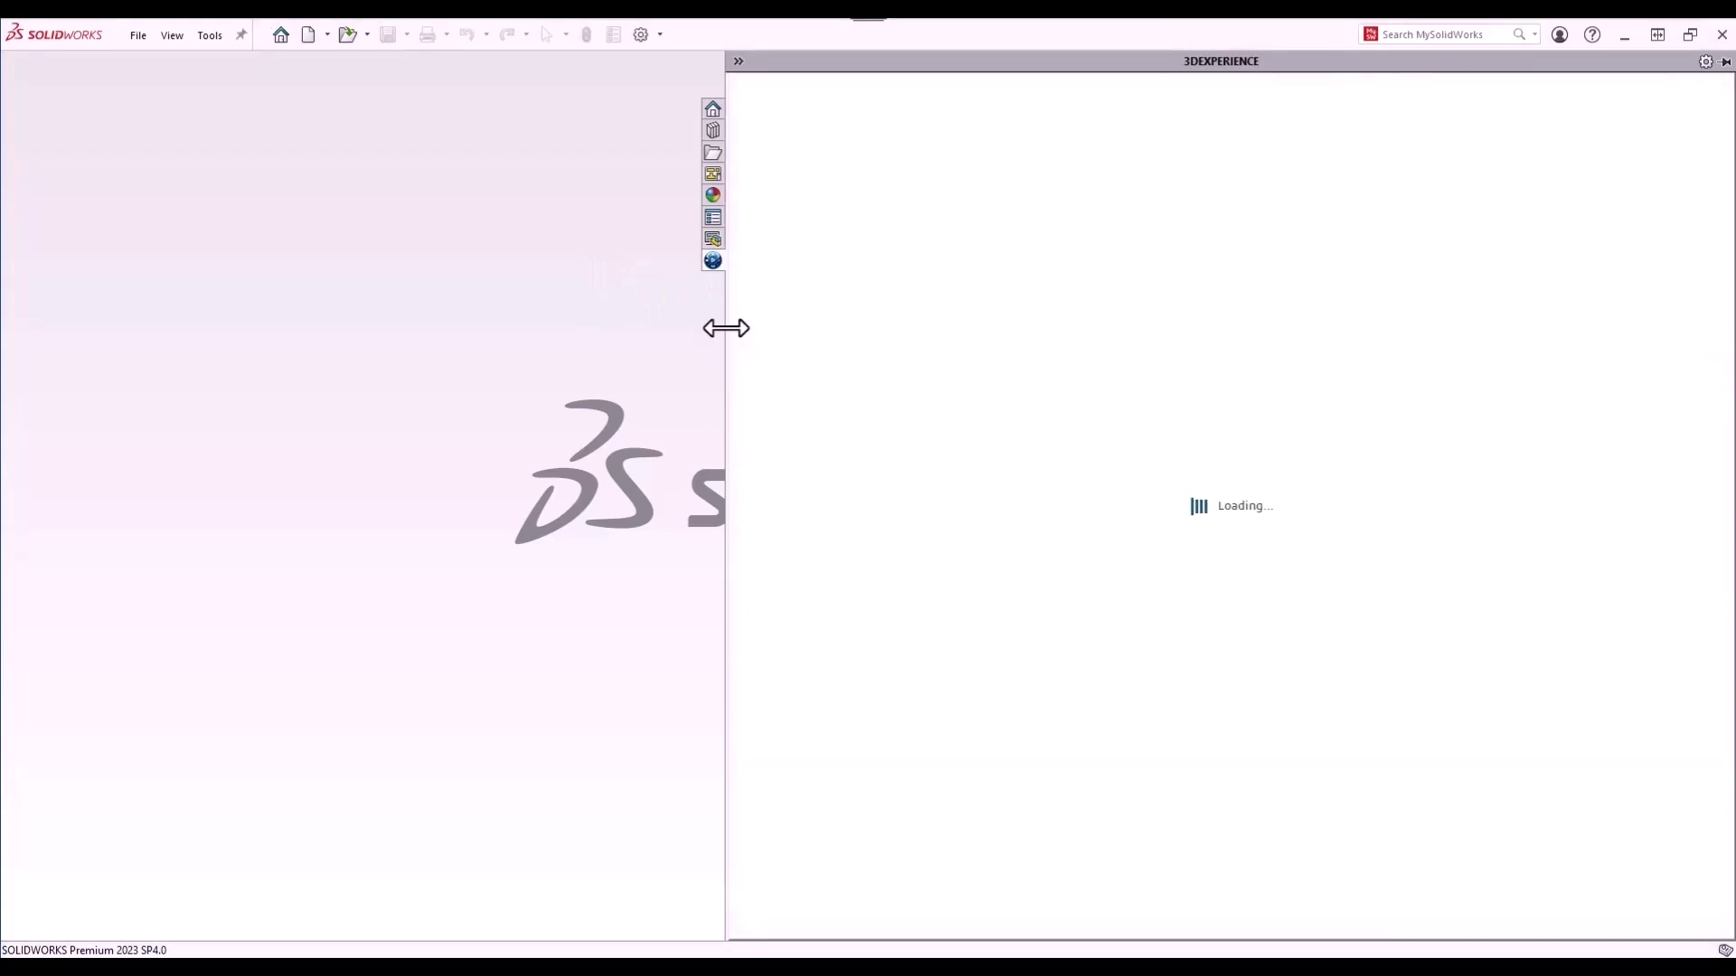
left_click_drag(723, 329, 1054, 354)
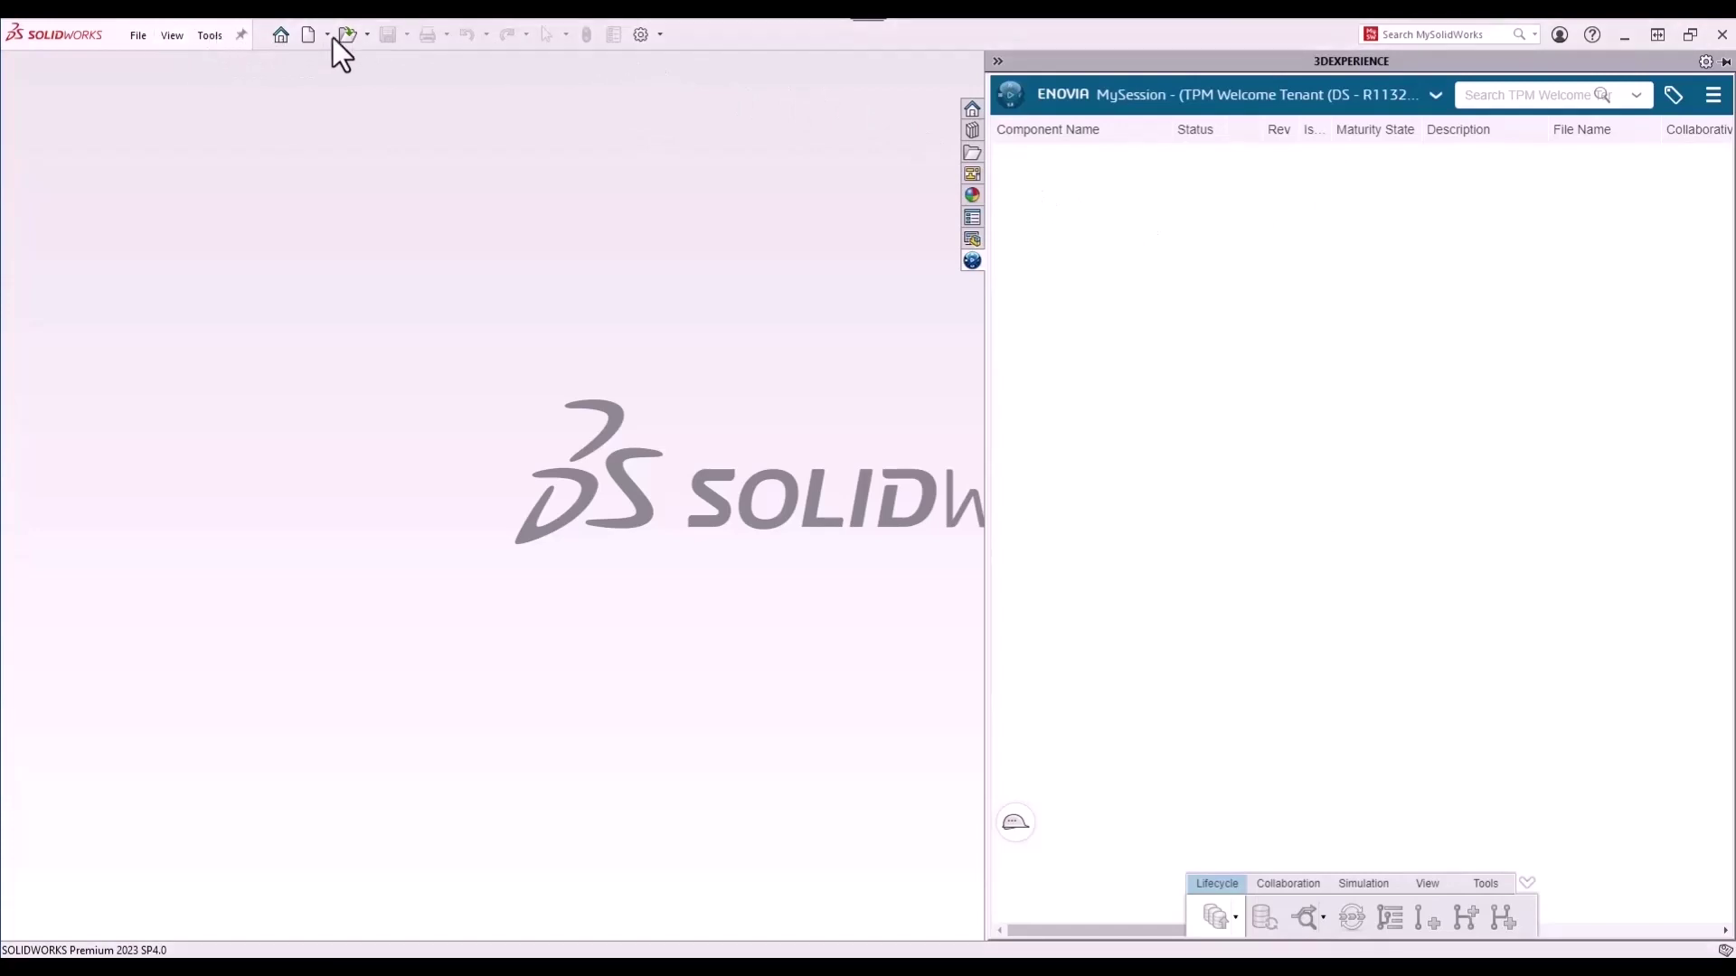
left_click(638, 35)
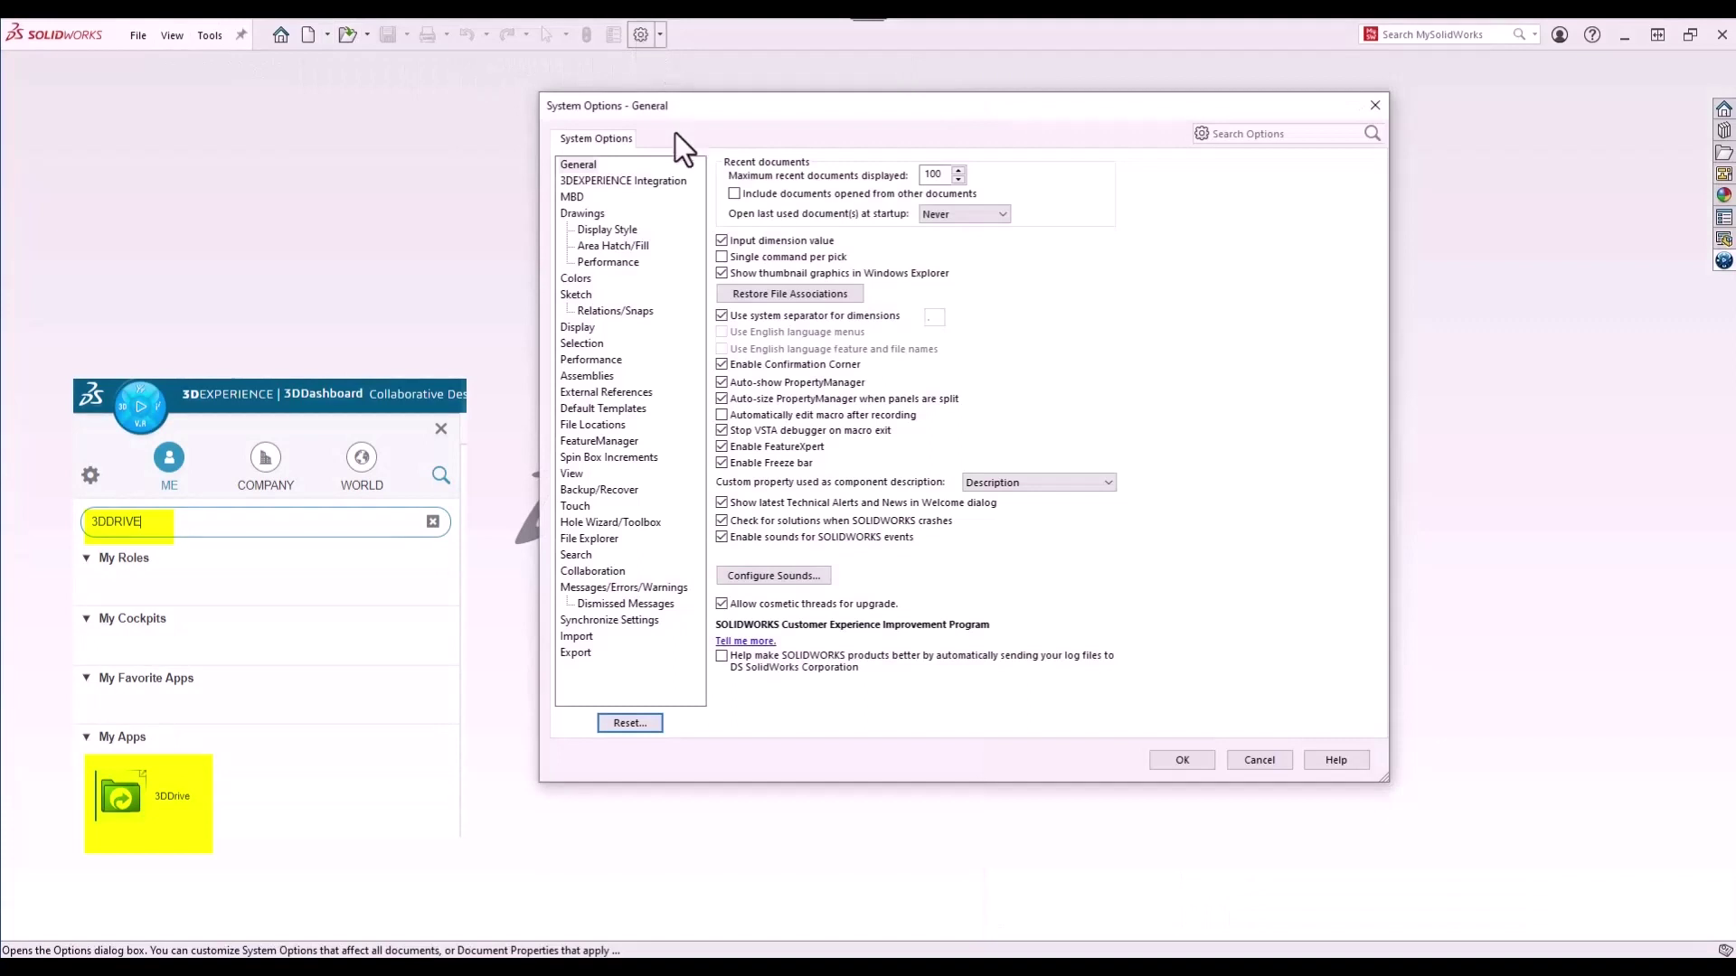
Review the 3DEXPERIENCE Integration options unchanged, preview the New document templates, and return Home.
left_click(624, 181)
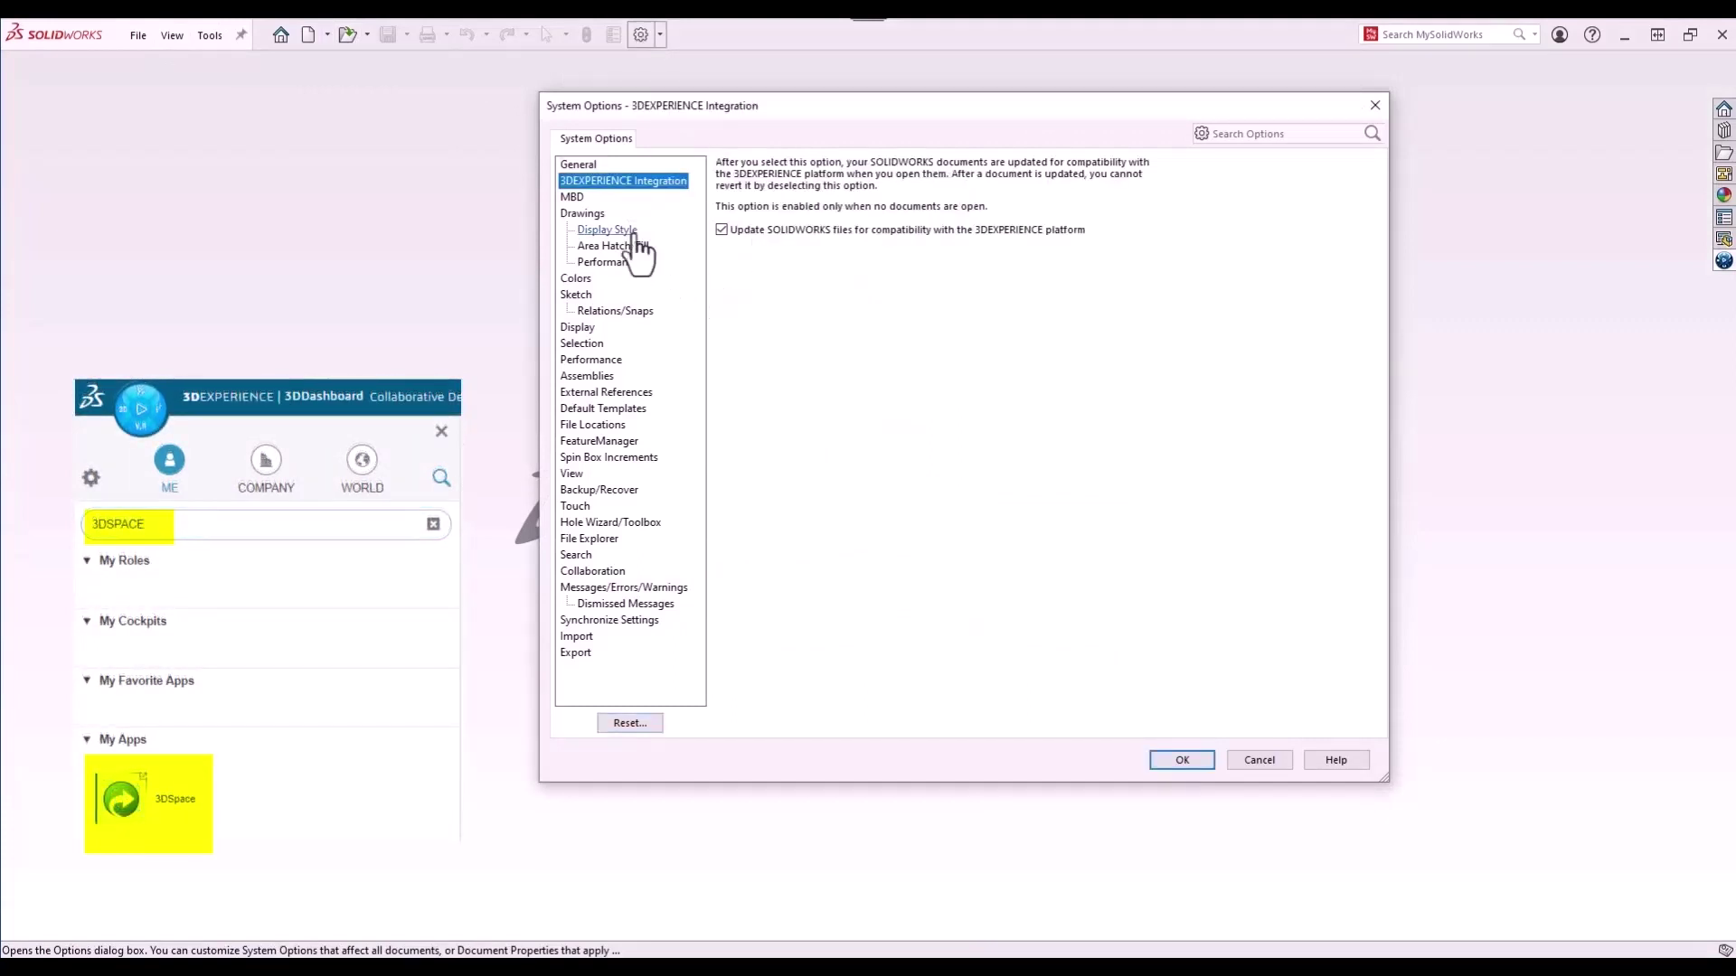
left_click(1263, 763)
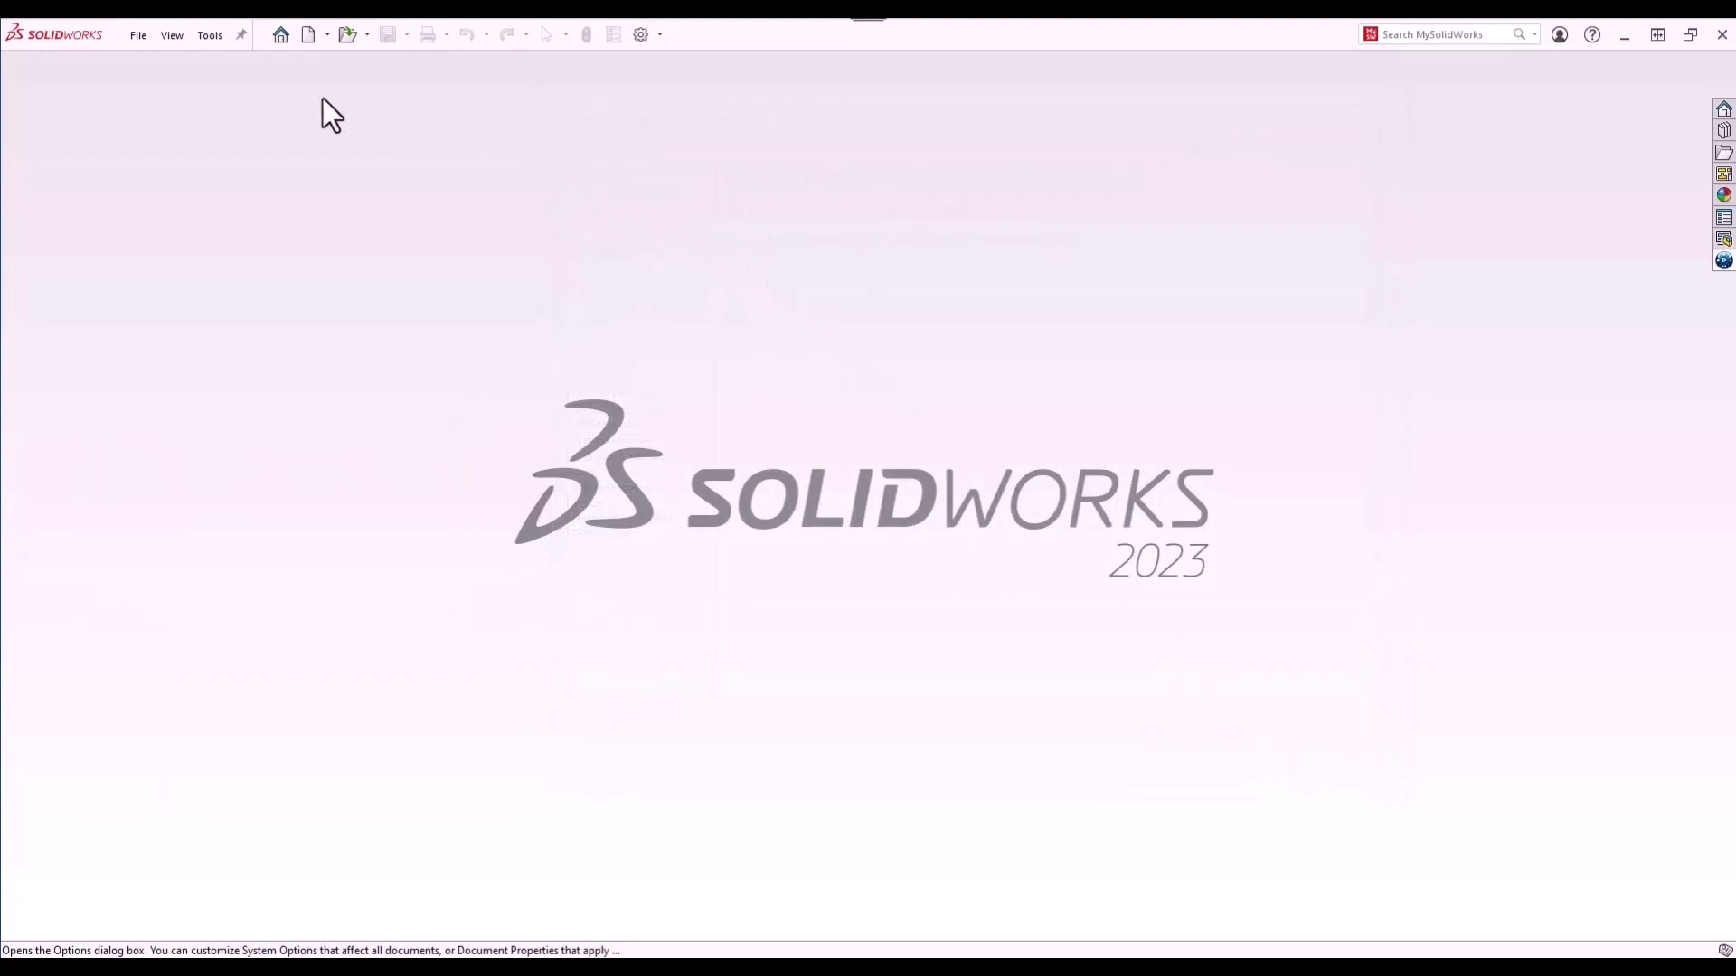
left_click(306, 36)
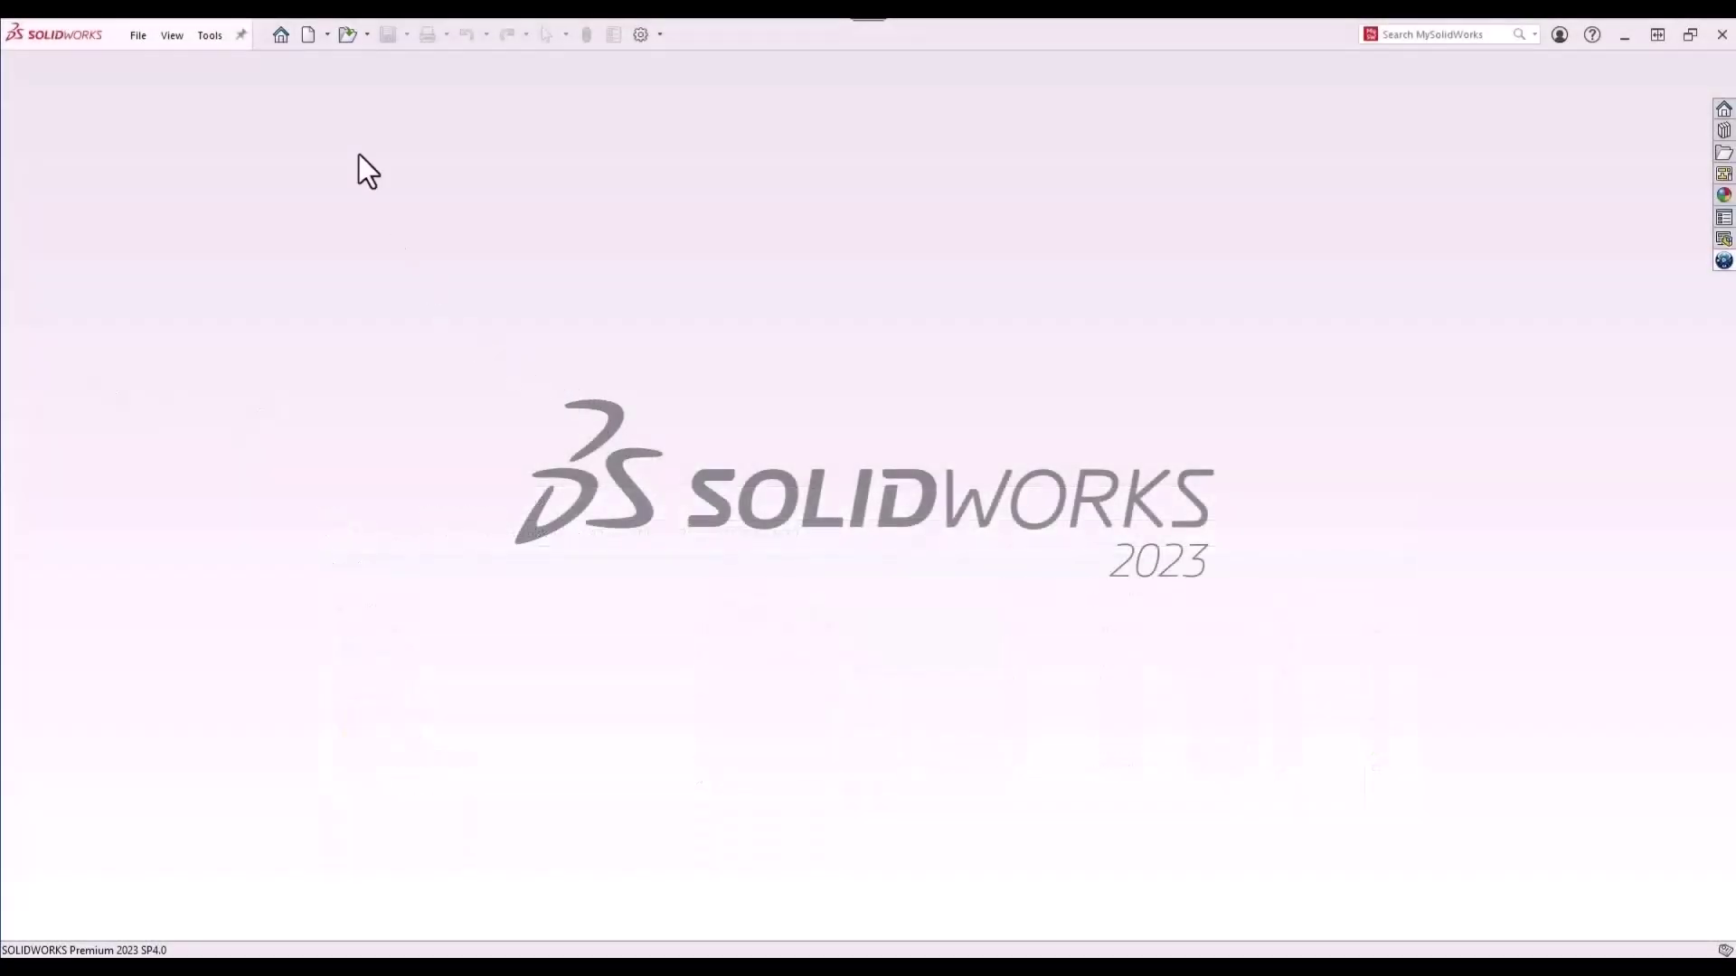
left_click(281, 38)
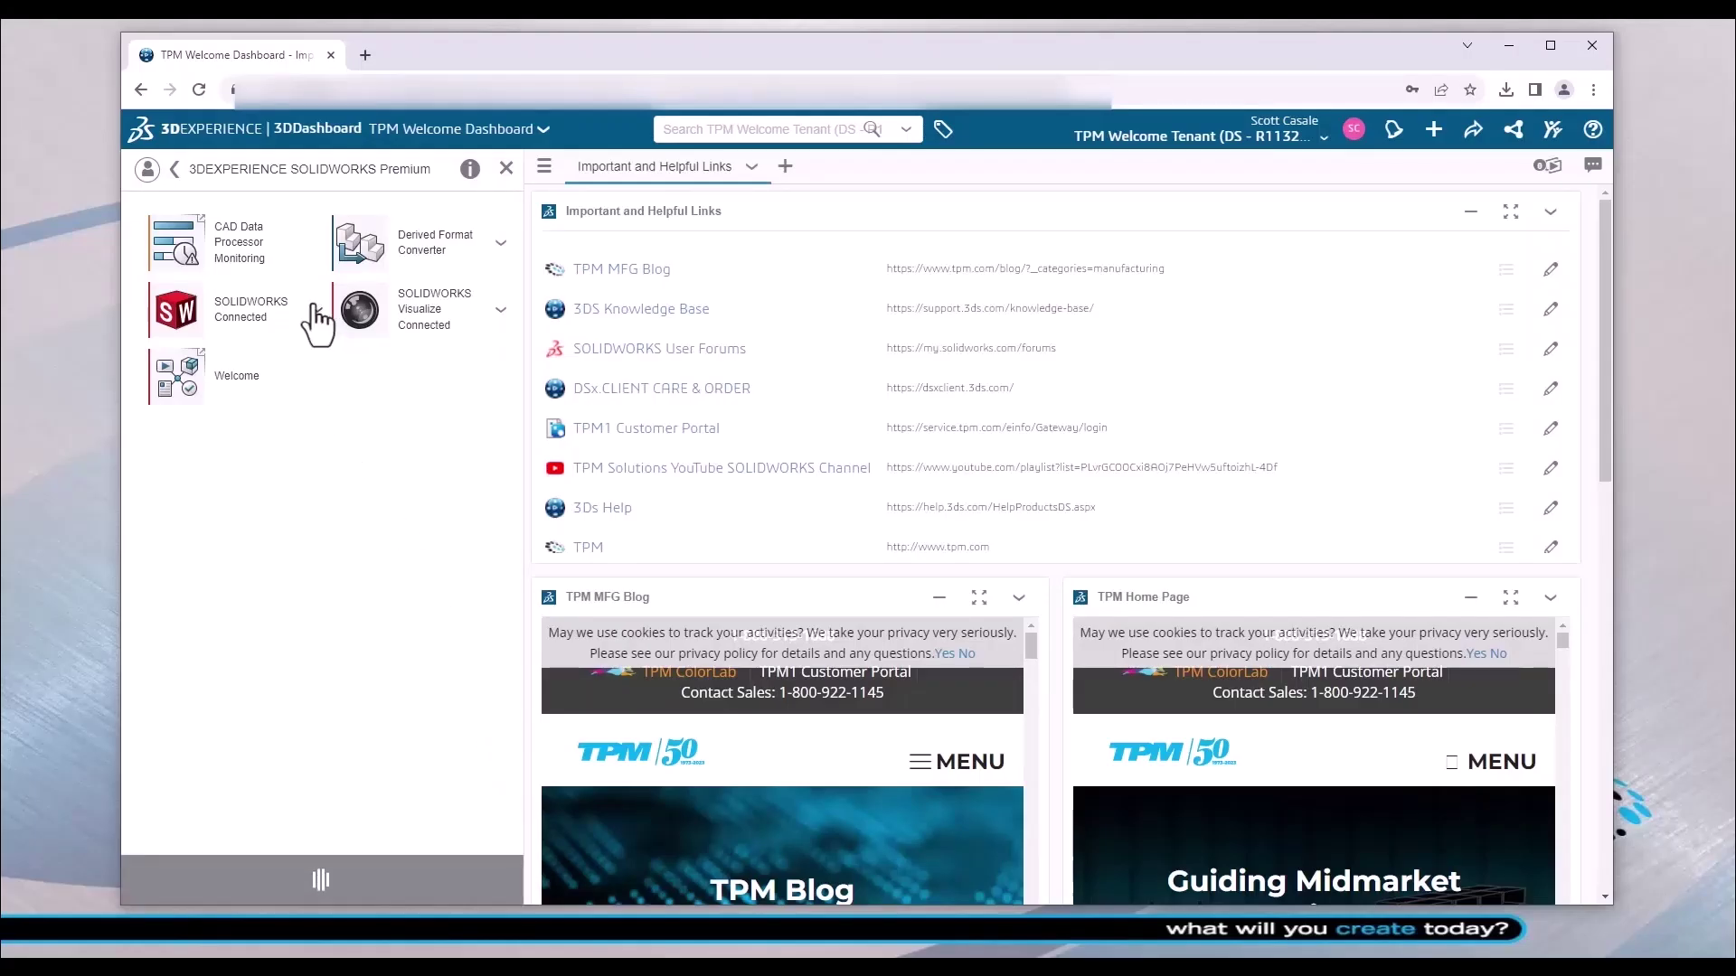
Expand SOLIDWORKS Connected's release options and create its desktop shortcut.
left_click(317, 313)
left_click(529, 342)
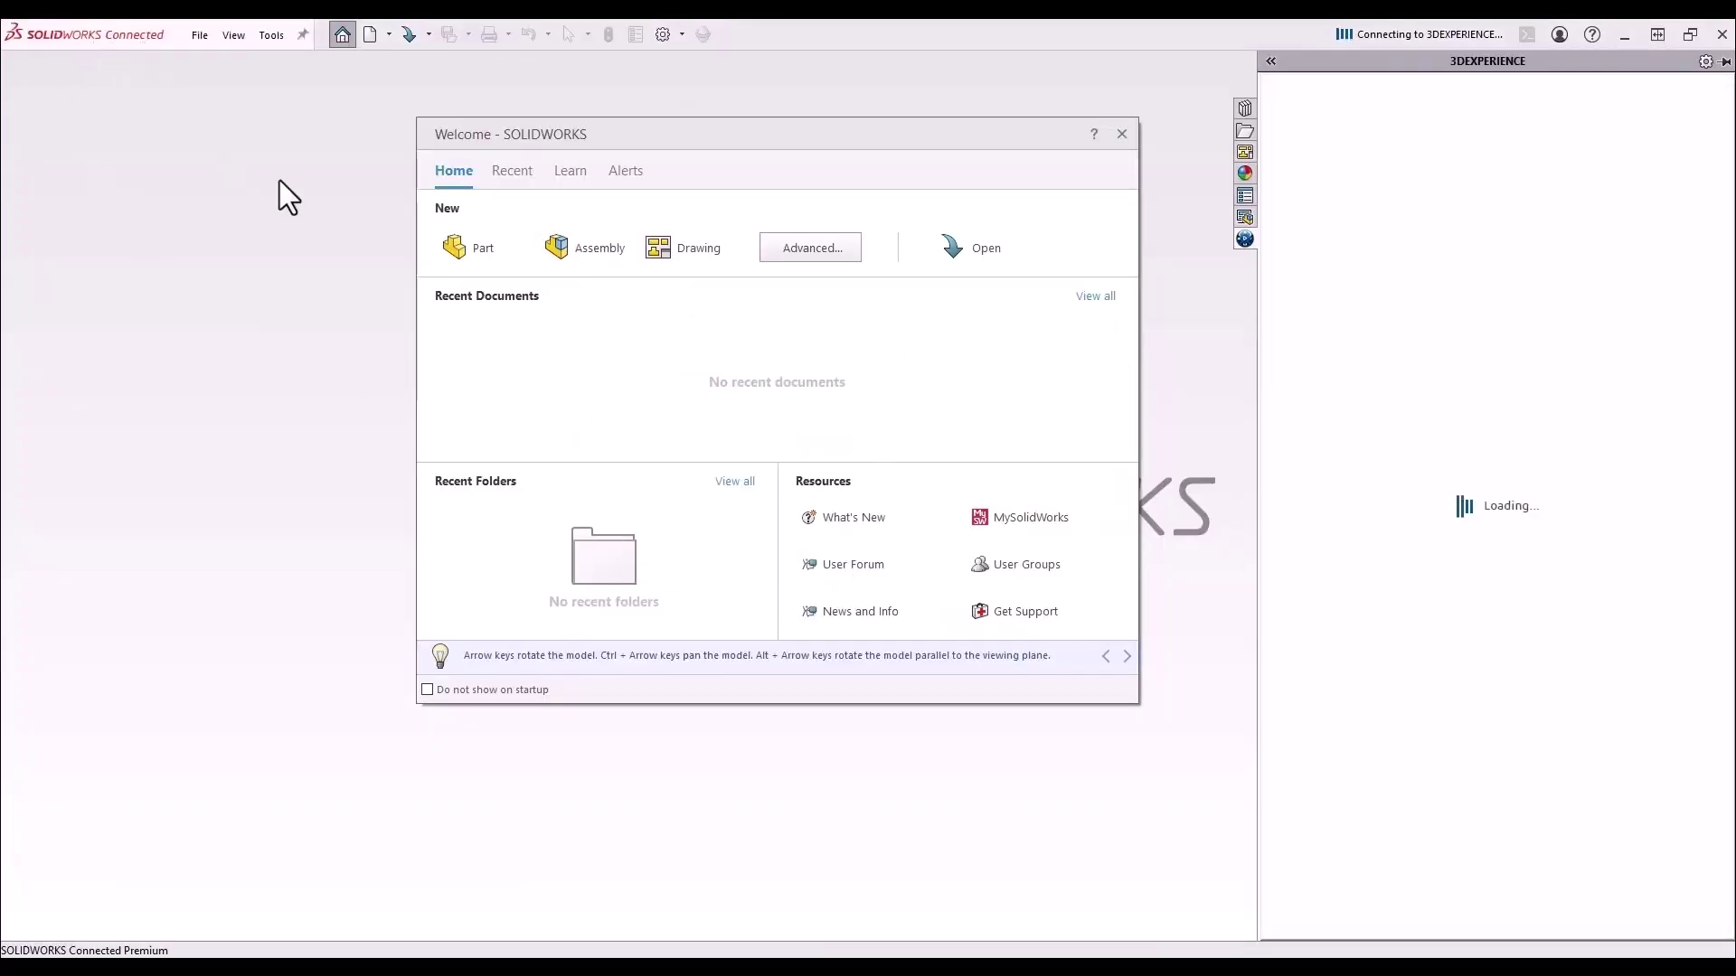
Check the 3DEXPERIENCE Integration options in System Options and cancel without changes.
left_click(661, 34)
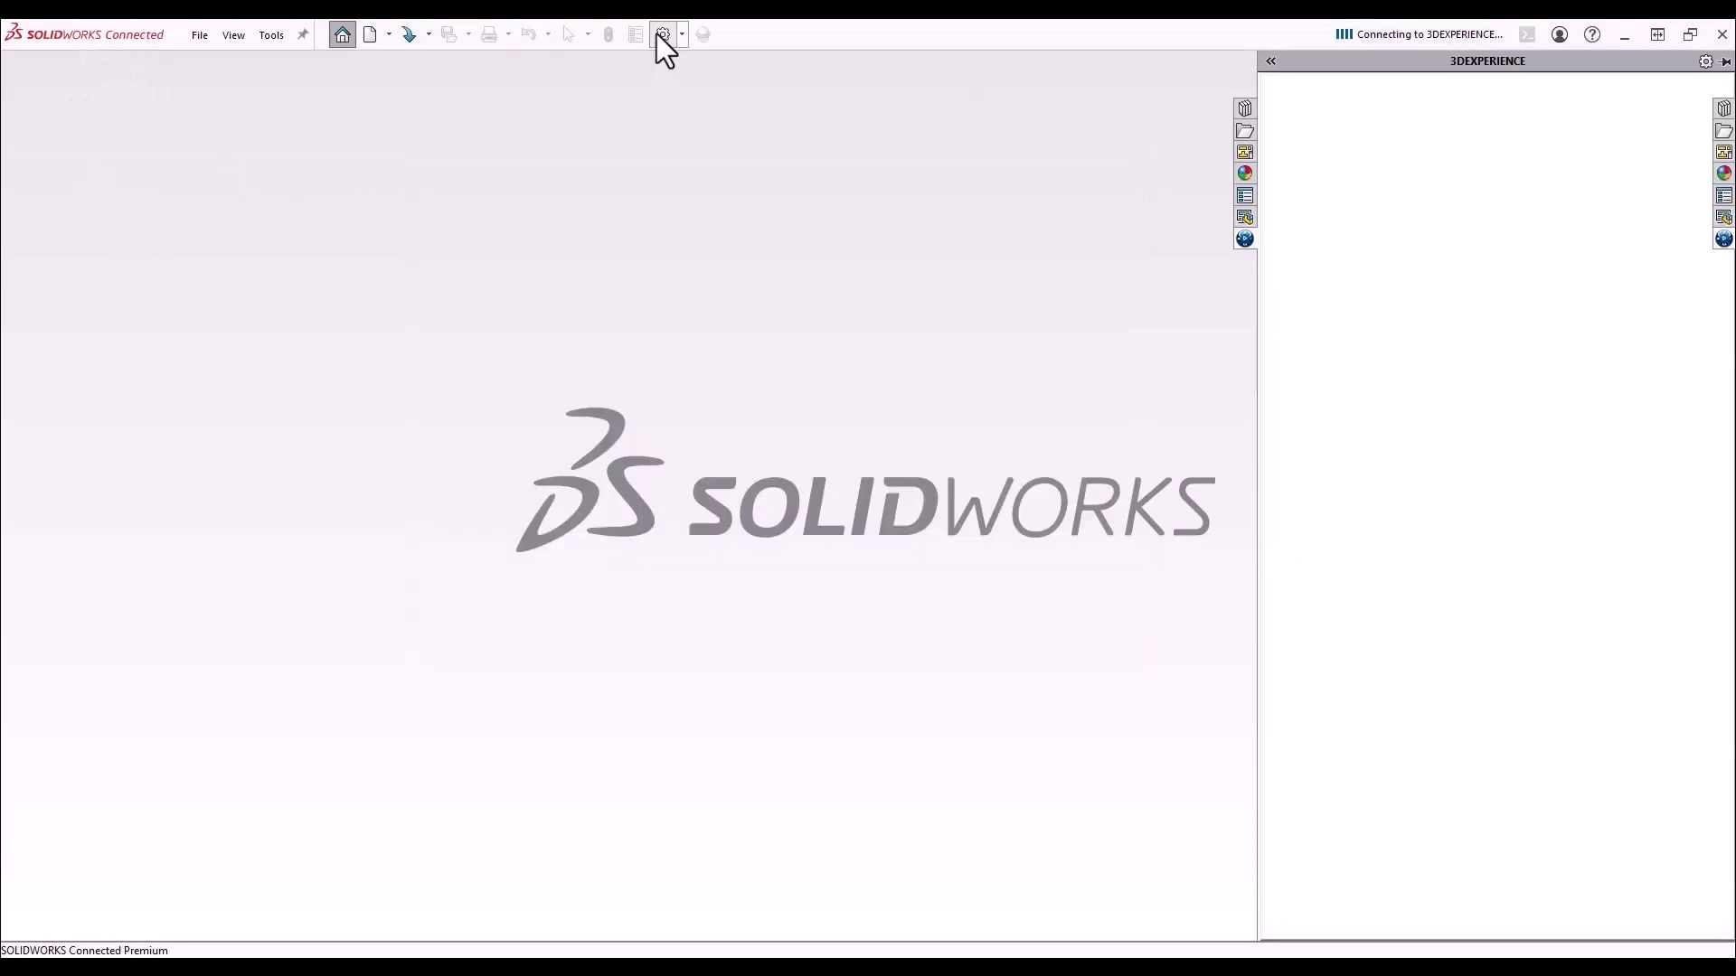
left_click(730, 222)
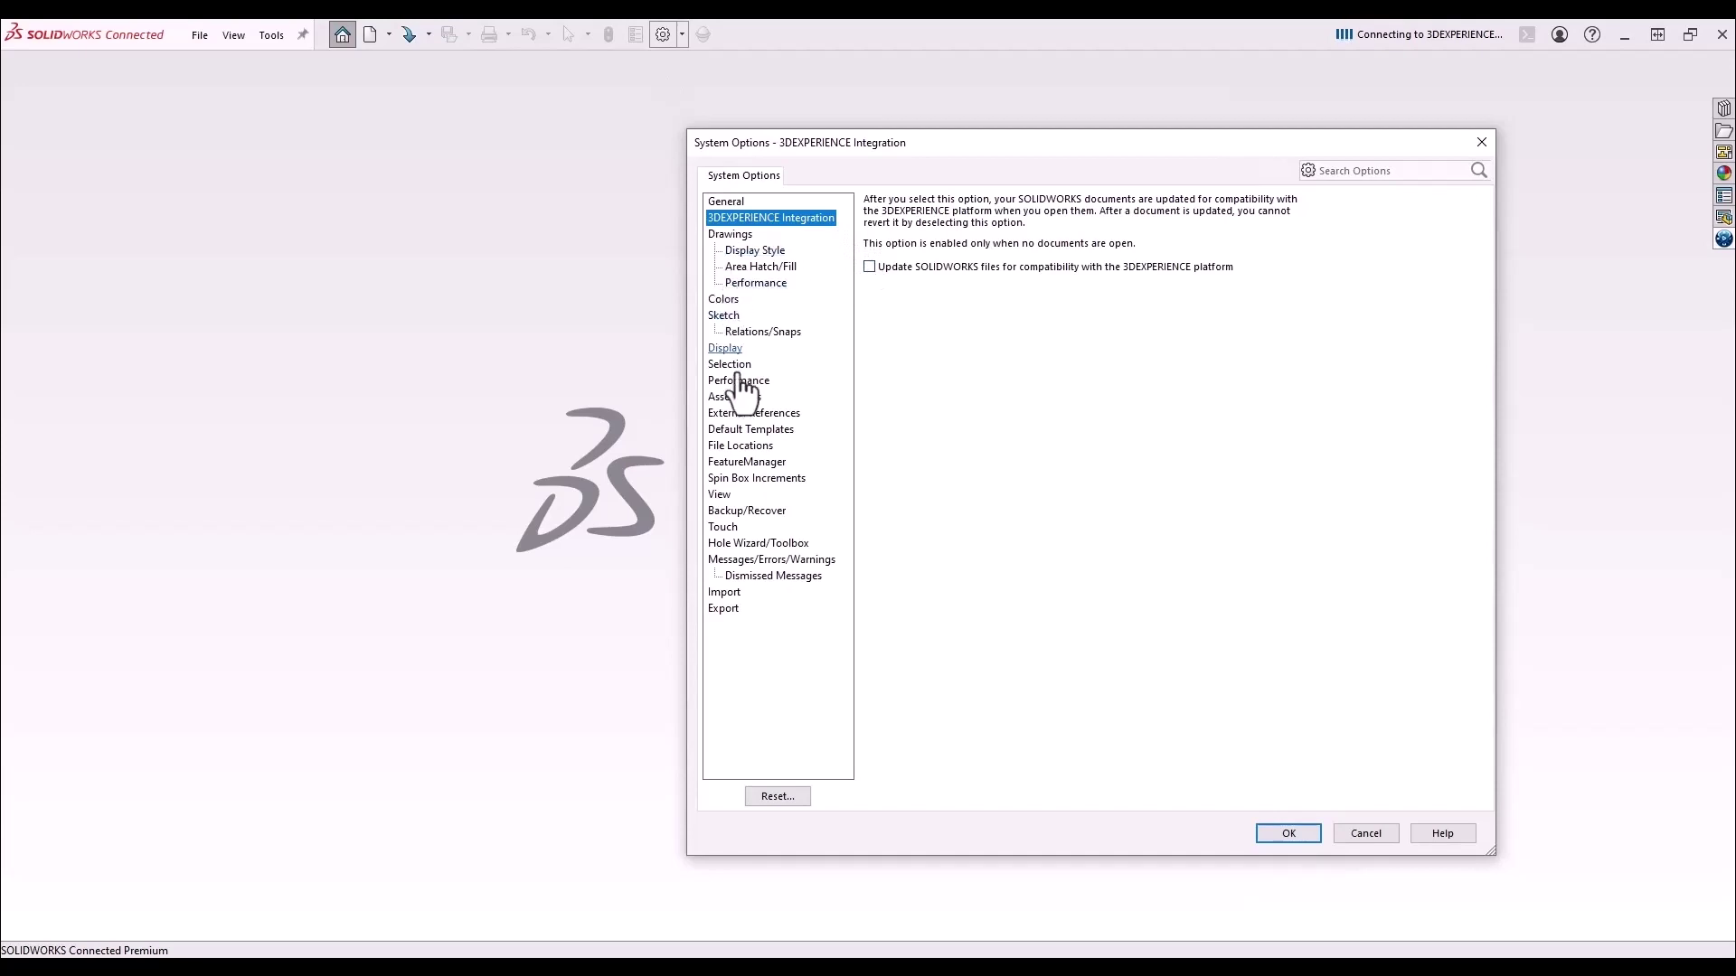
left_click(1355, 830)
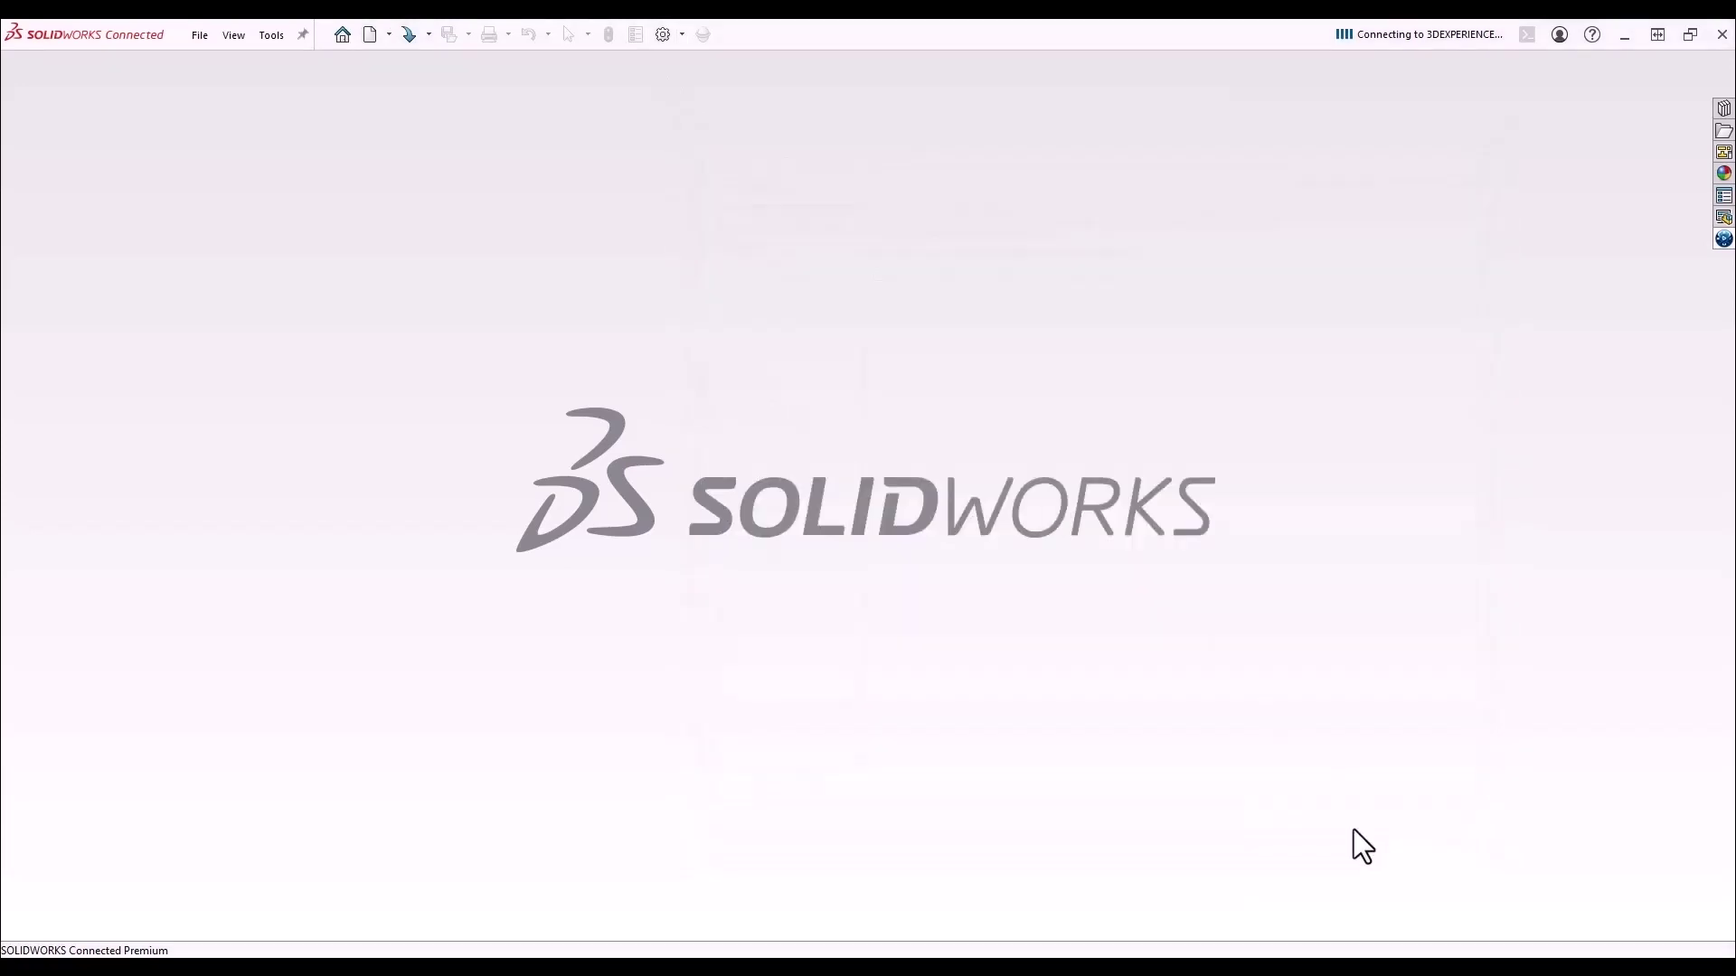
Open and widen the 3DEXPERIENCE pane, then browse Training Templates for a new document.
left_click(1722, 238)
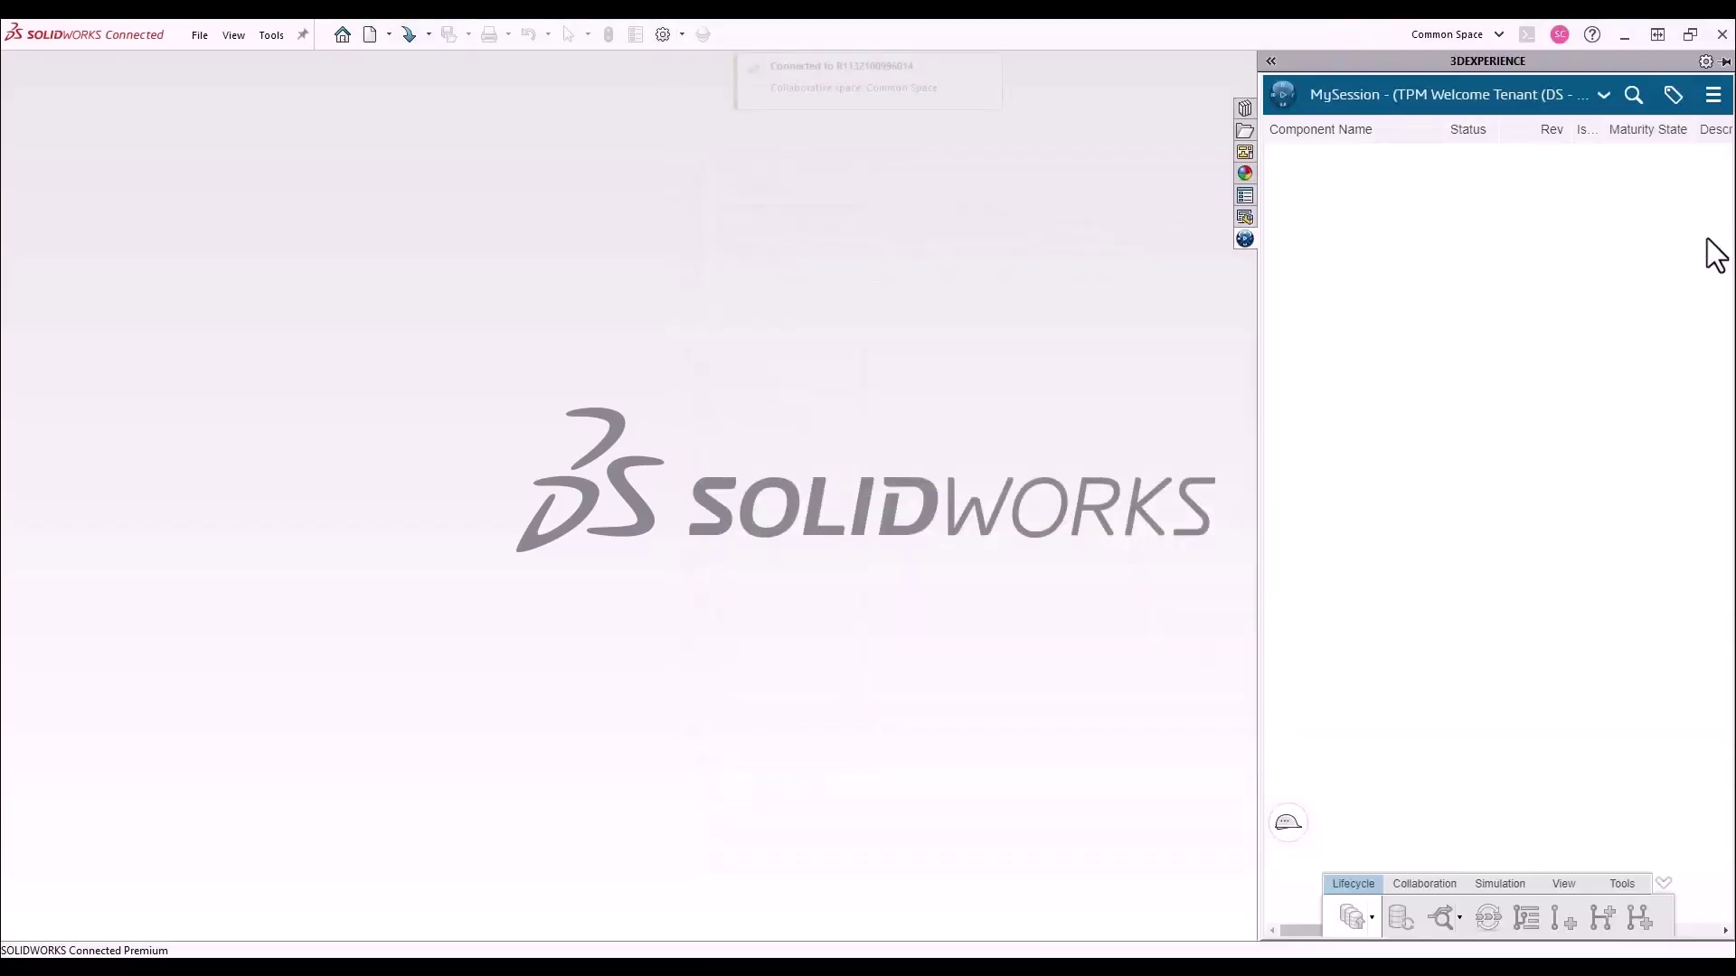
mouse_move(1259, 283)
left_mouse_down()
mouse_move(1133, 258)
mouse_move(1171, 256)
left_mouse_up()
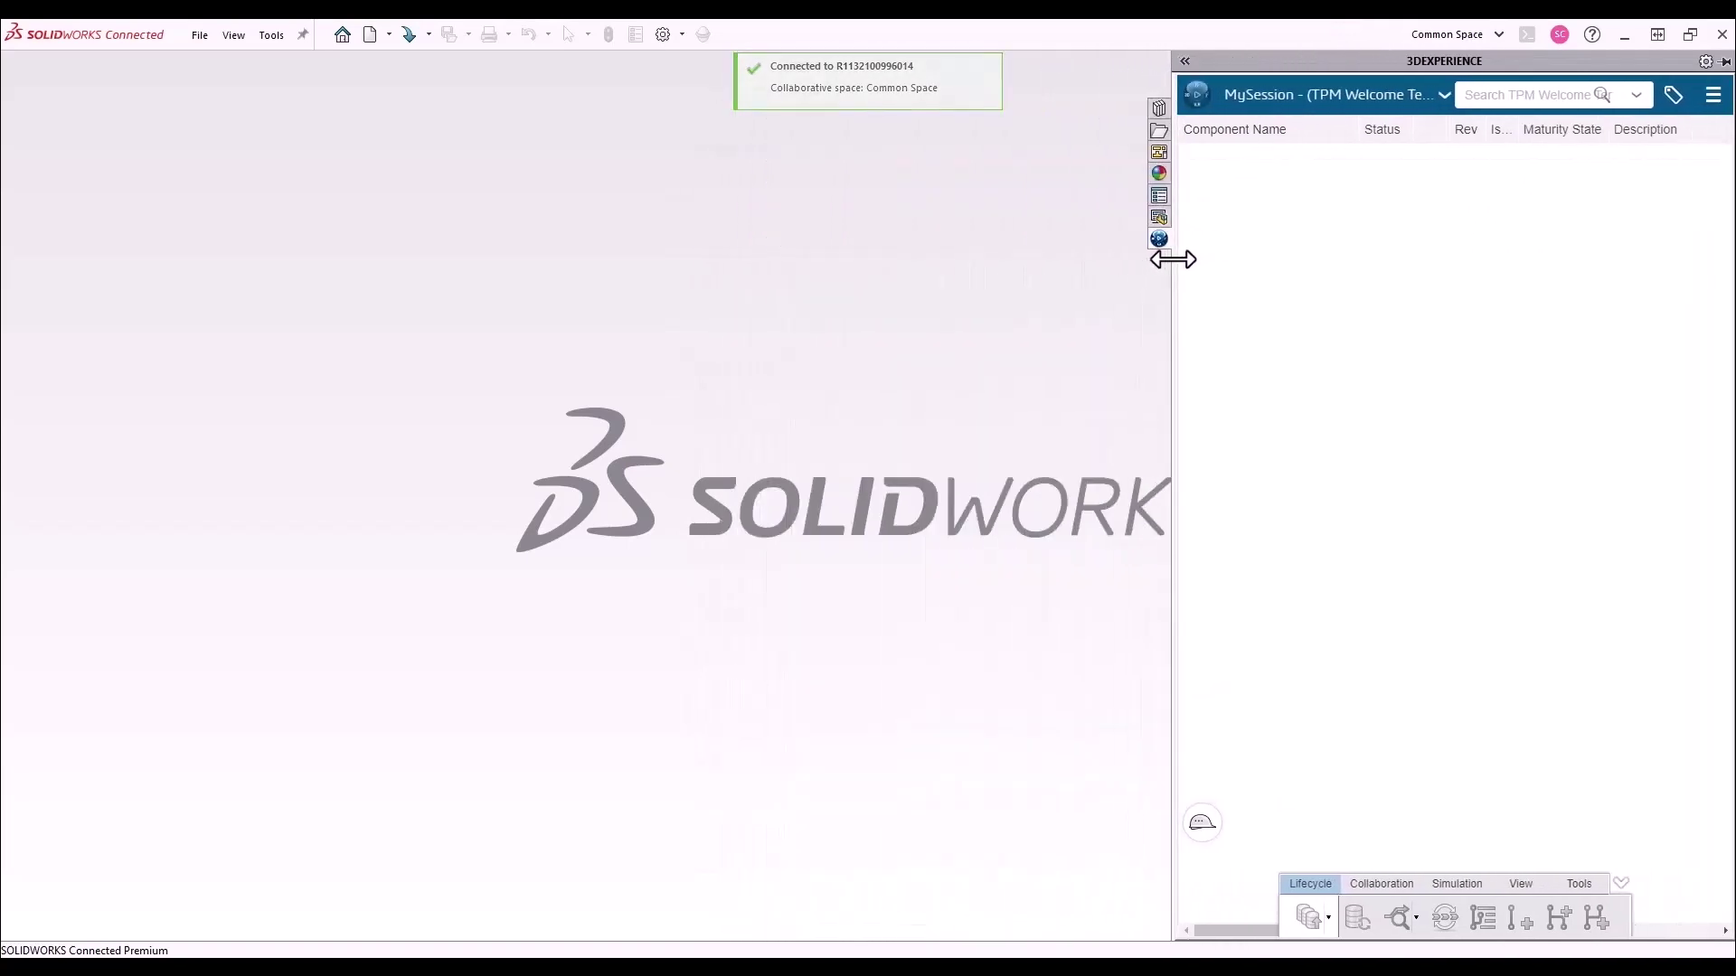
left_click(370, 34)
left_click(1006, 278)
left_click(922, 278)
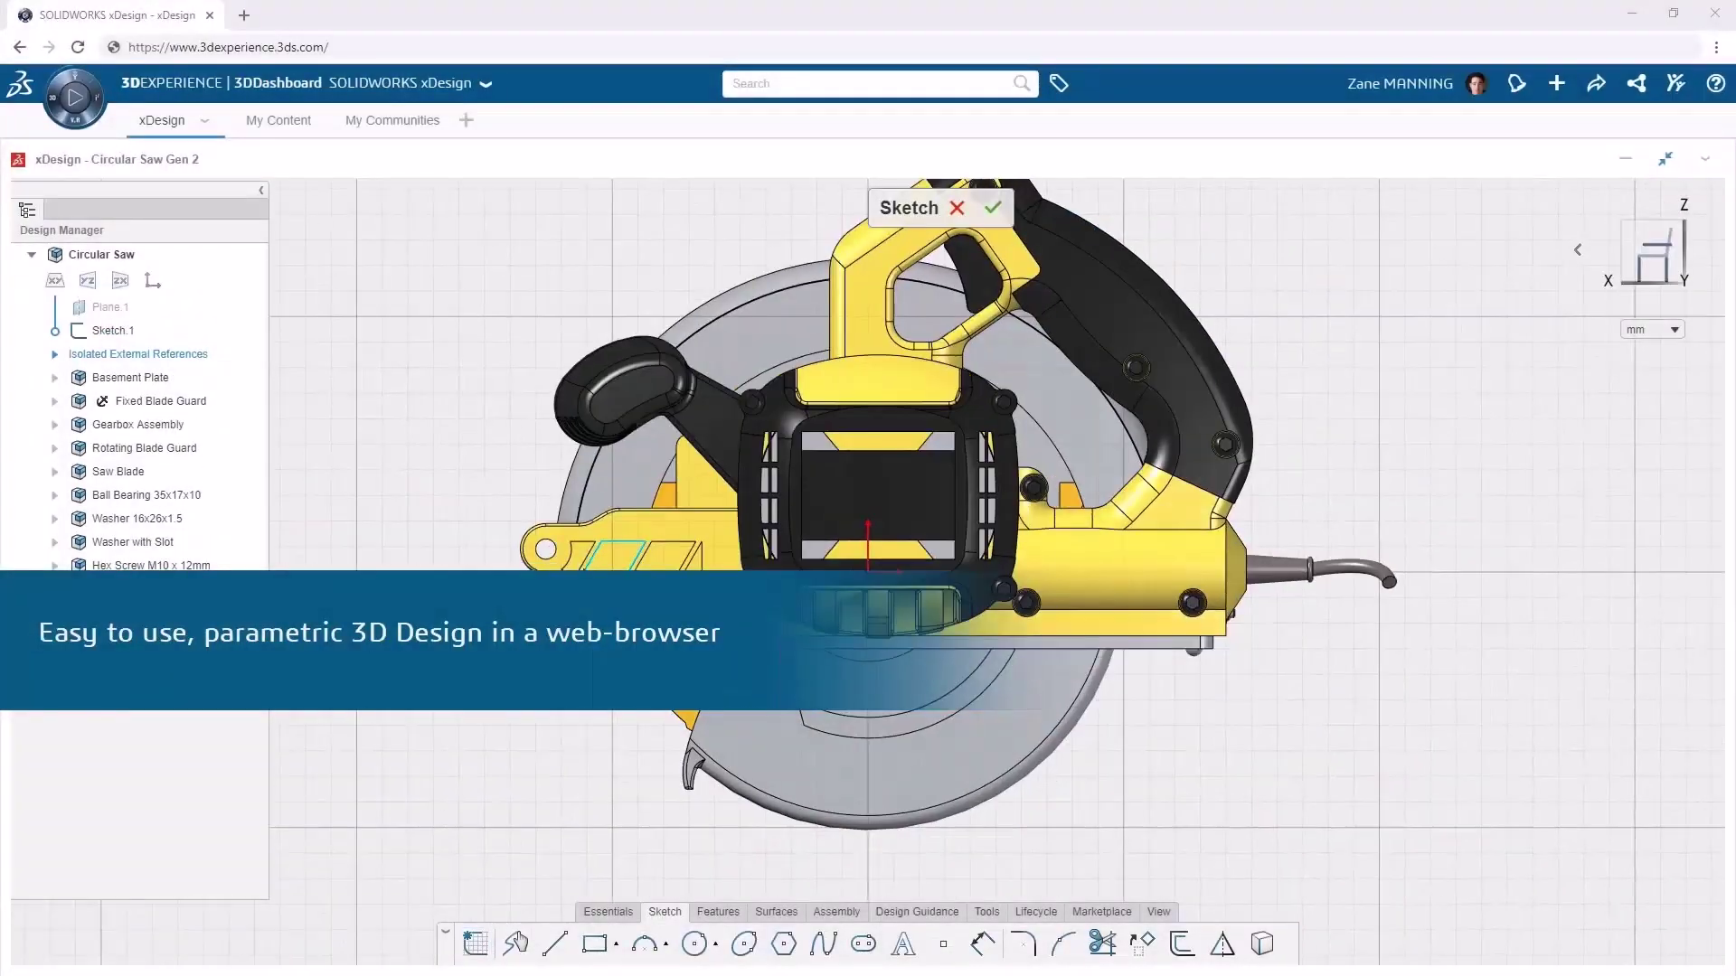
scroll(544, 548, "up", 10)
Sketch a circle on the base-plate hole and fillet the bracket's vertical edges.
middle_click_drag(543, 525, 989, 619)
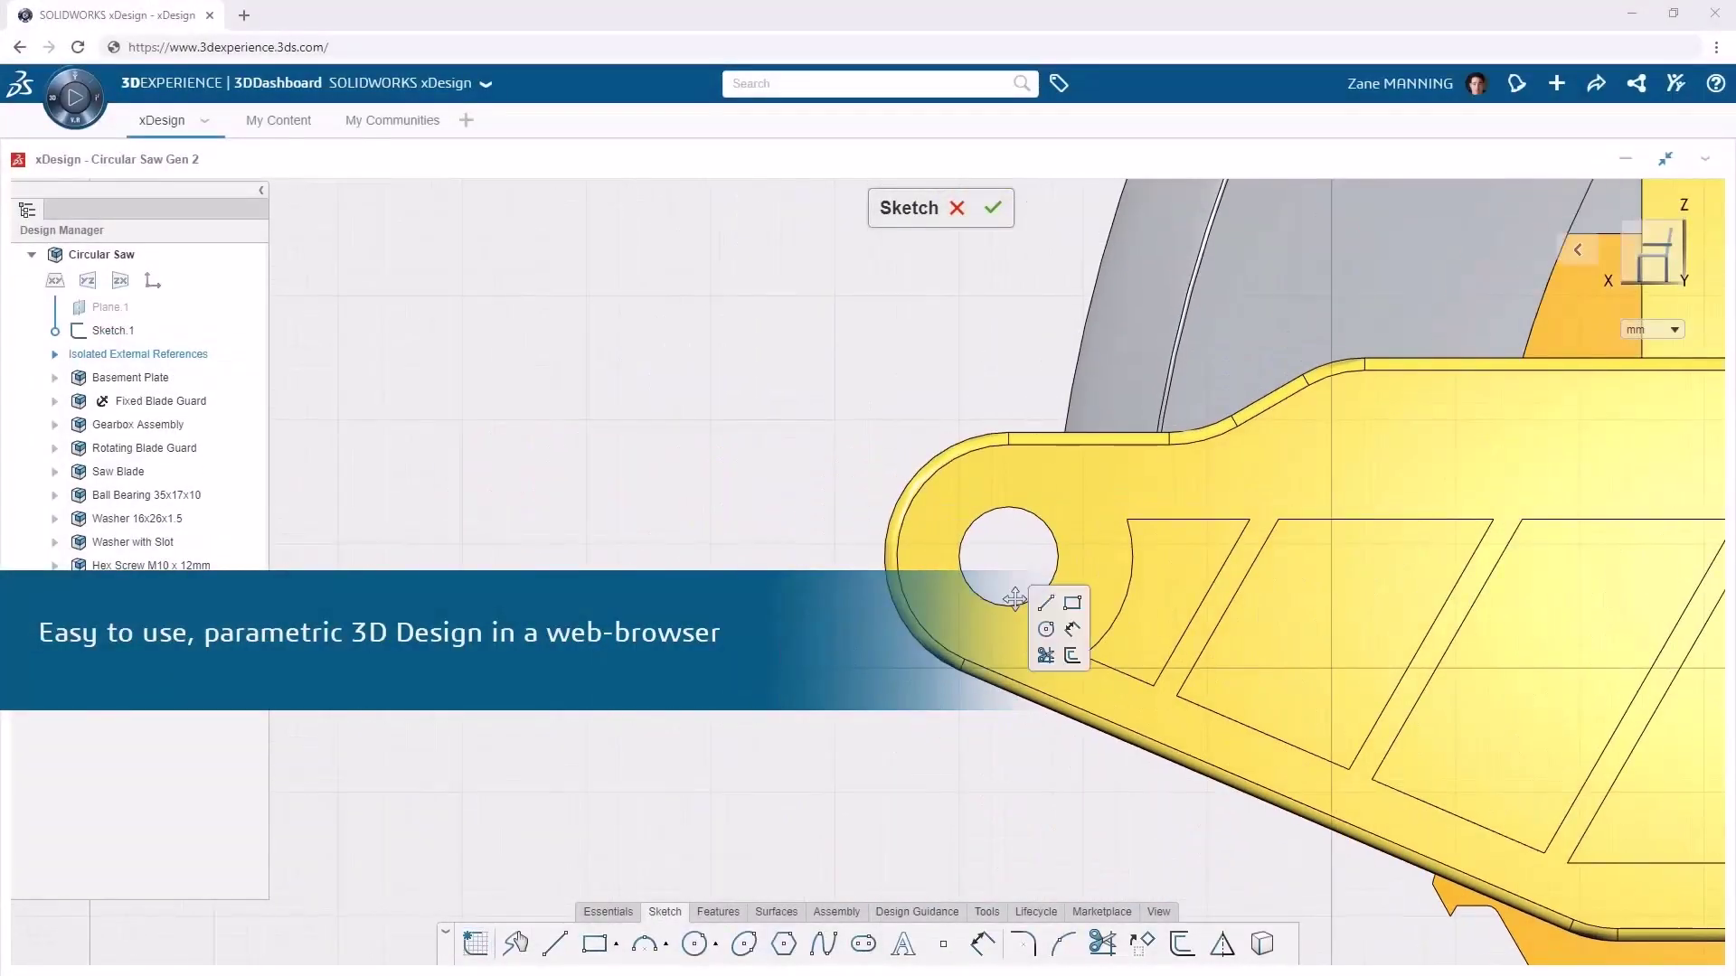
left_click(1040, 619)
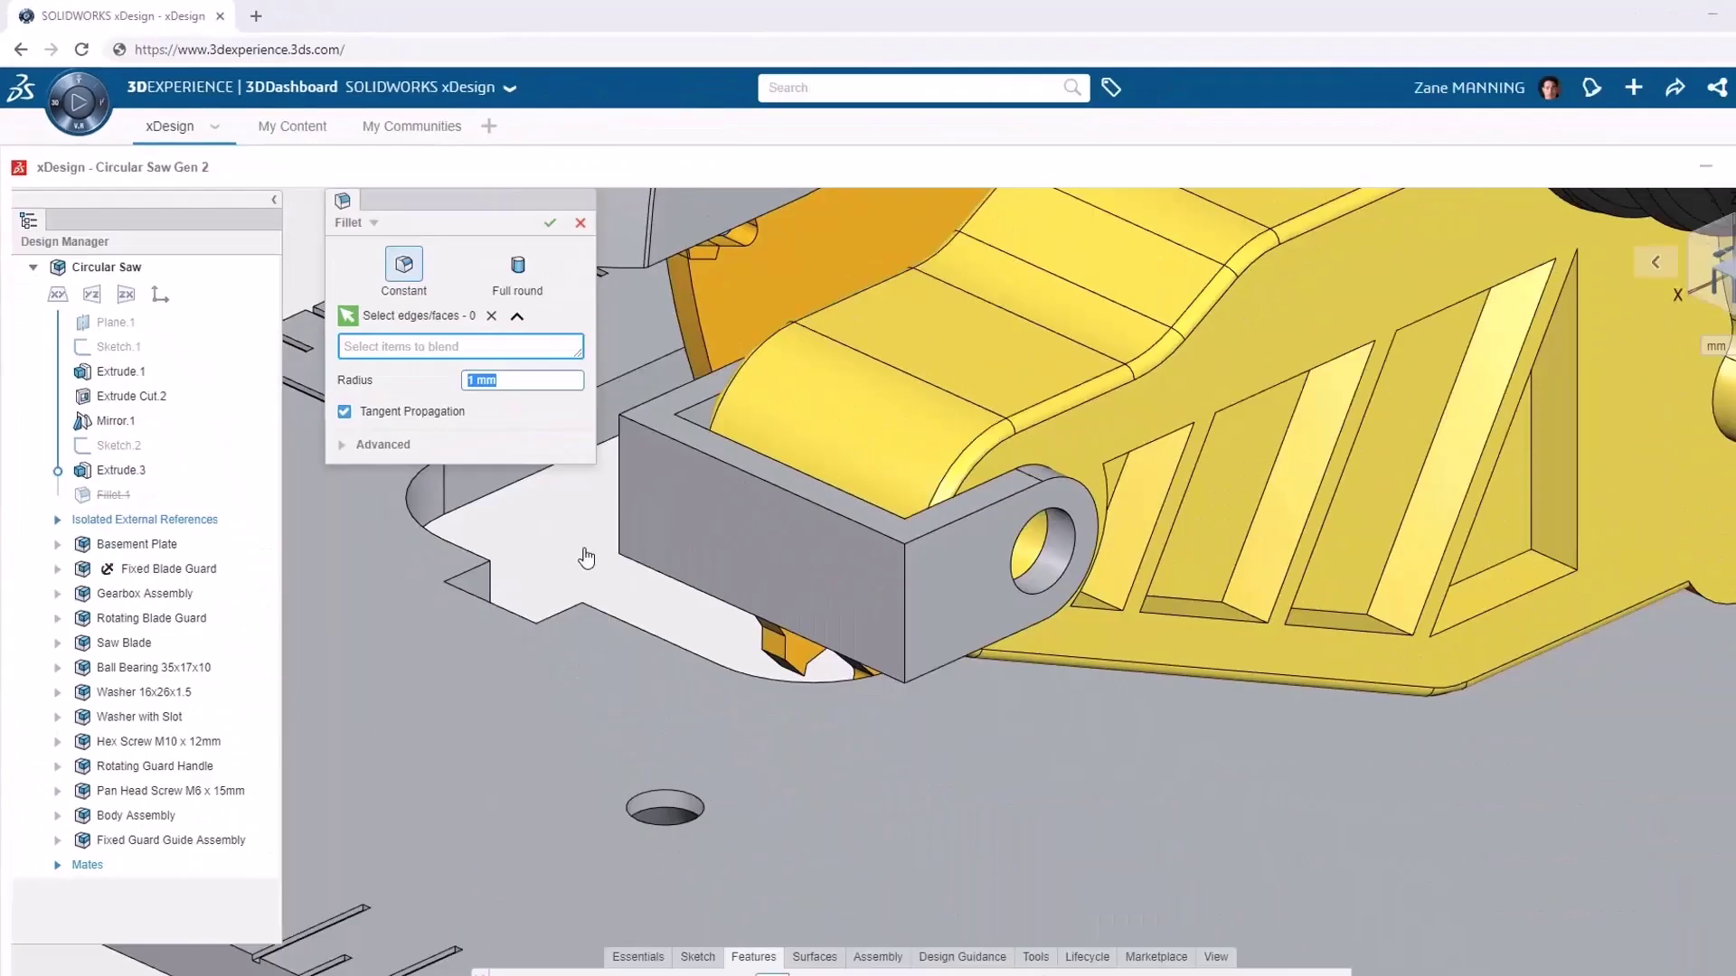
left_click(622, 487)
left_click(905, 597)
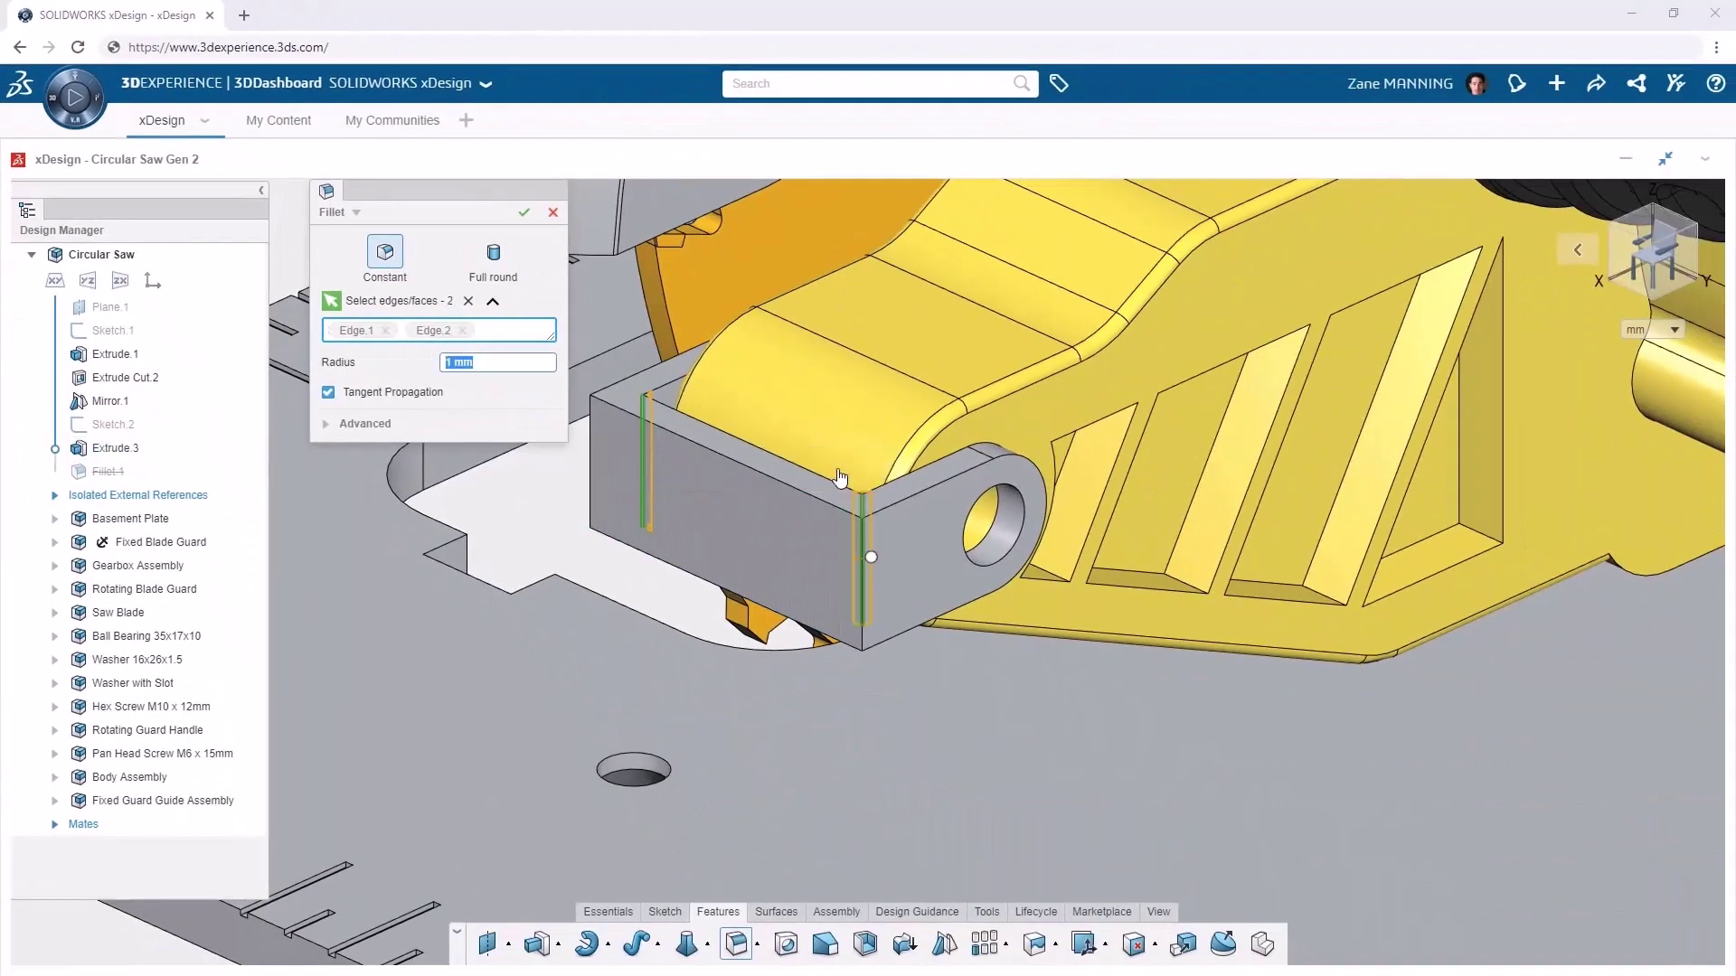
key("Return")
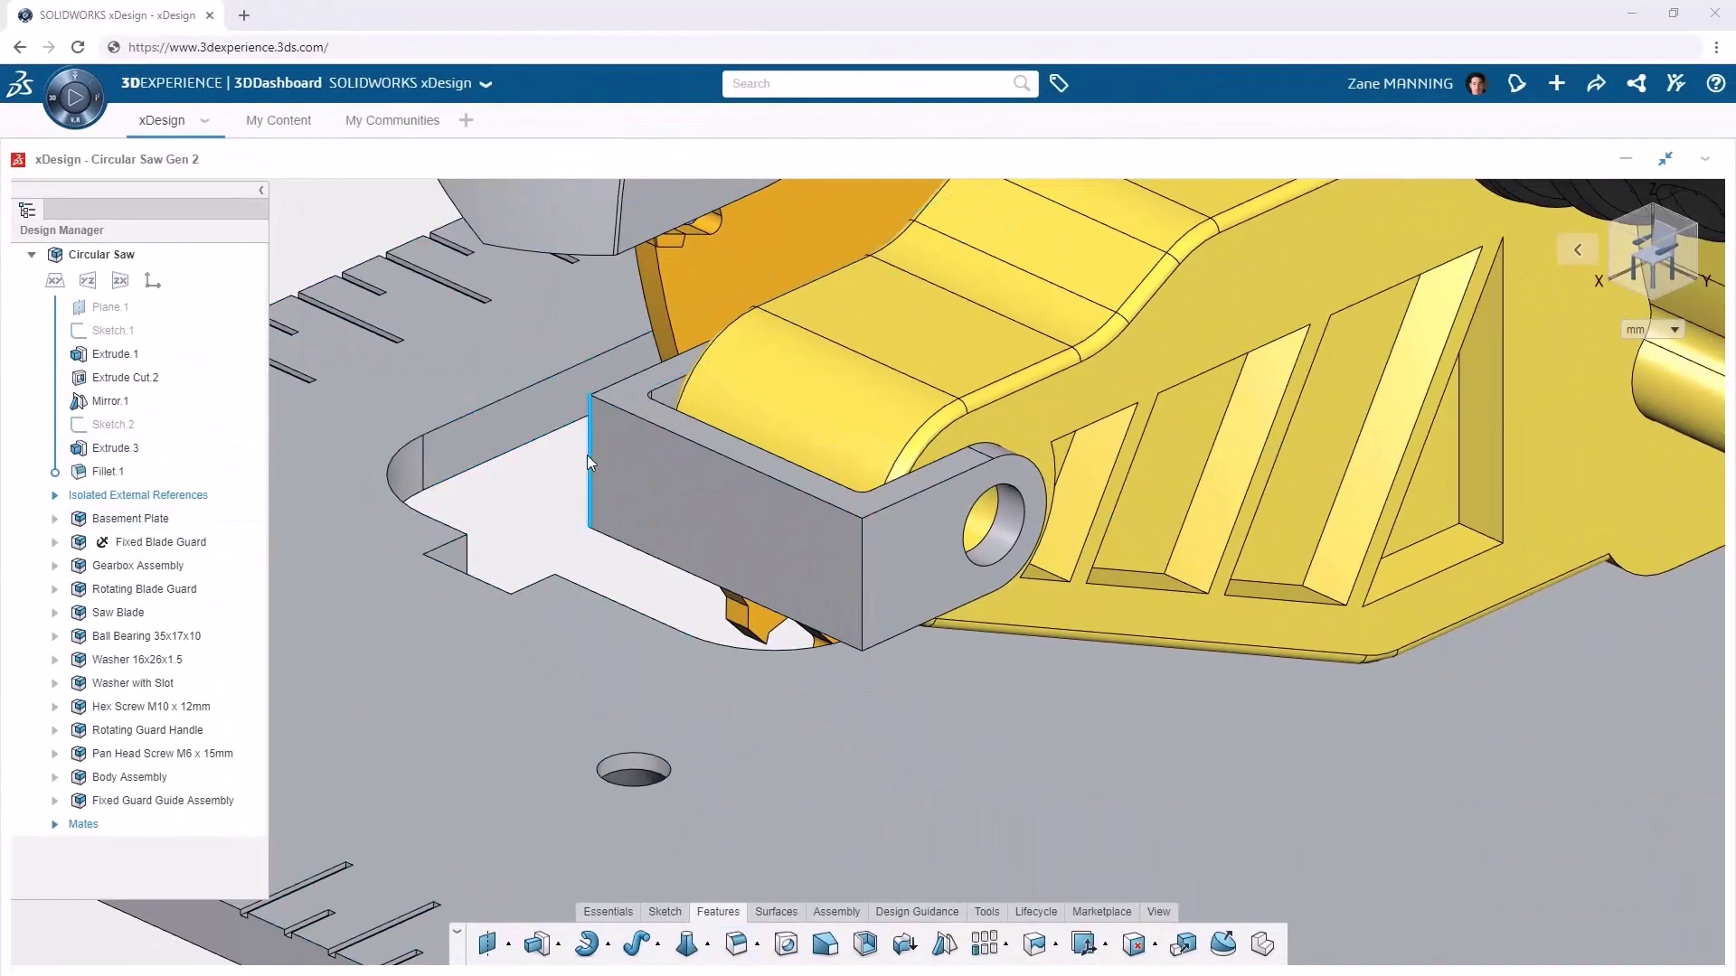
left_click(589, 461)
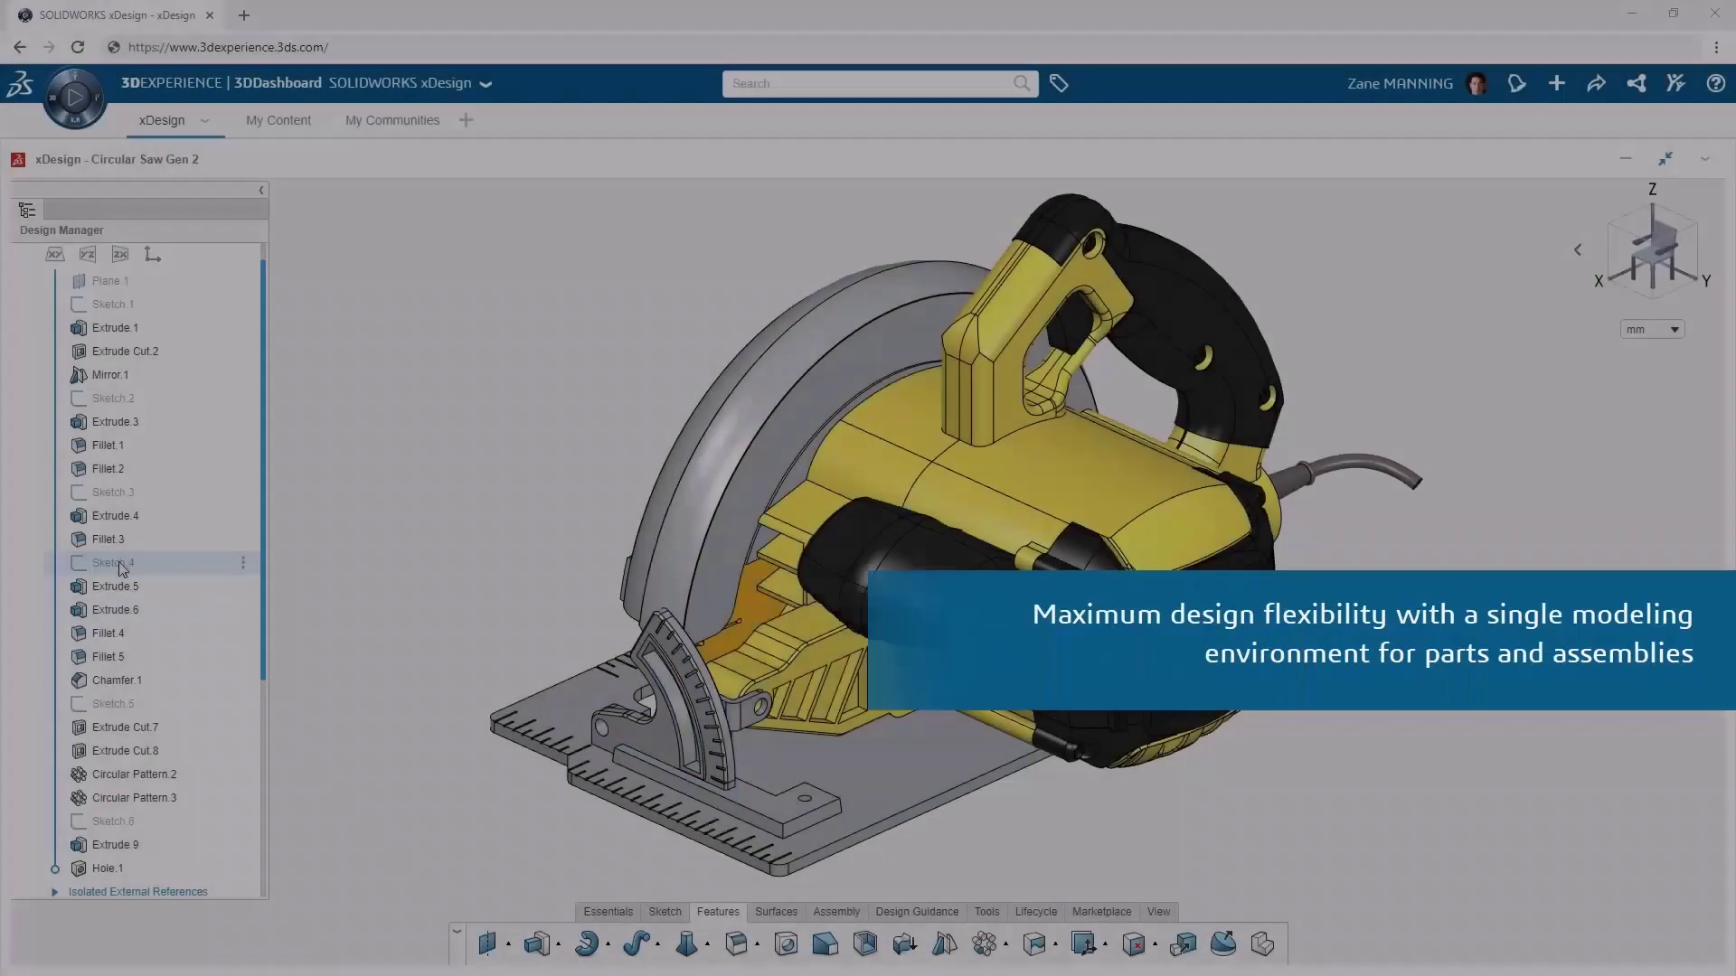
Make features Sketch.4 through Hole.1 into a new Angle Bracket component.
left_click(108, 869, "shift")
left_click(836, 911)
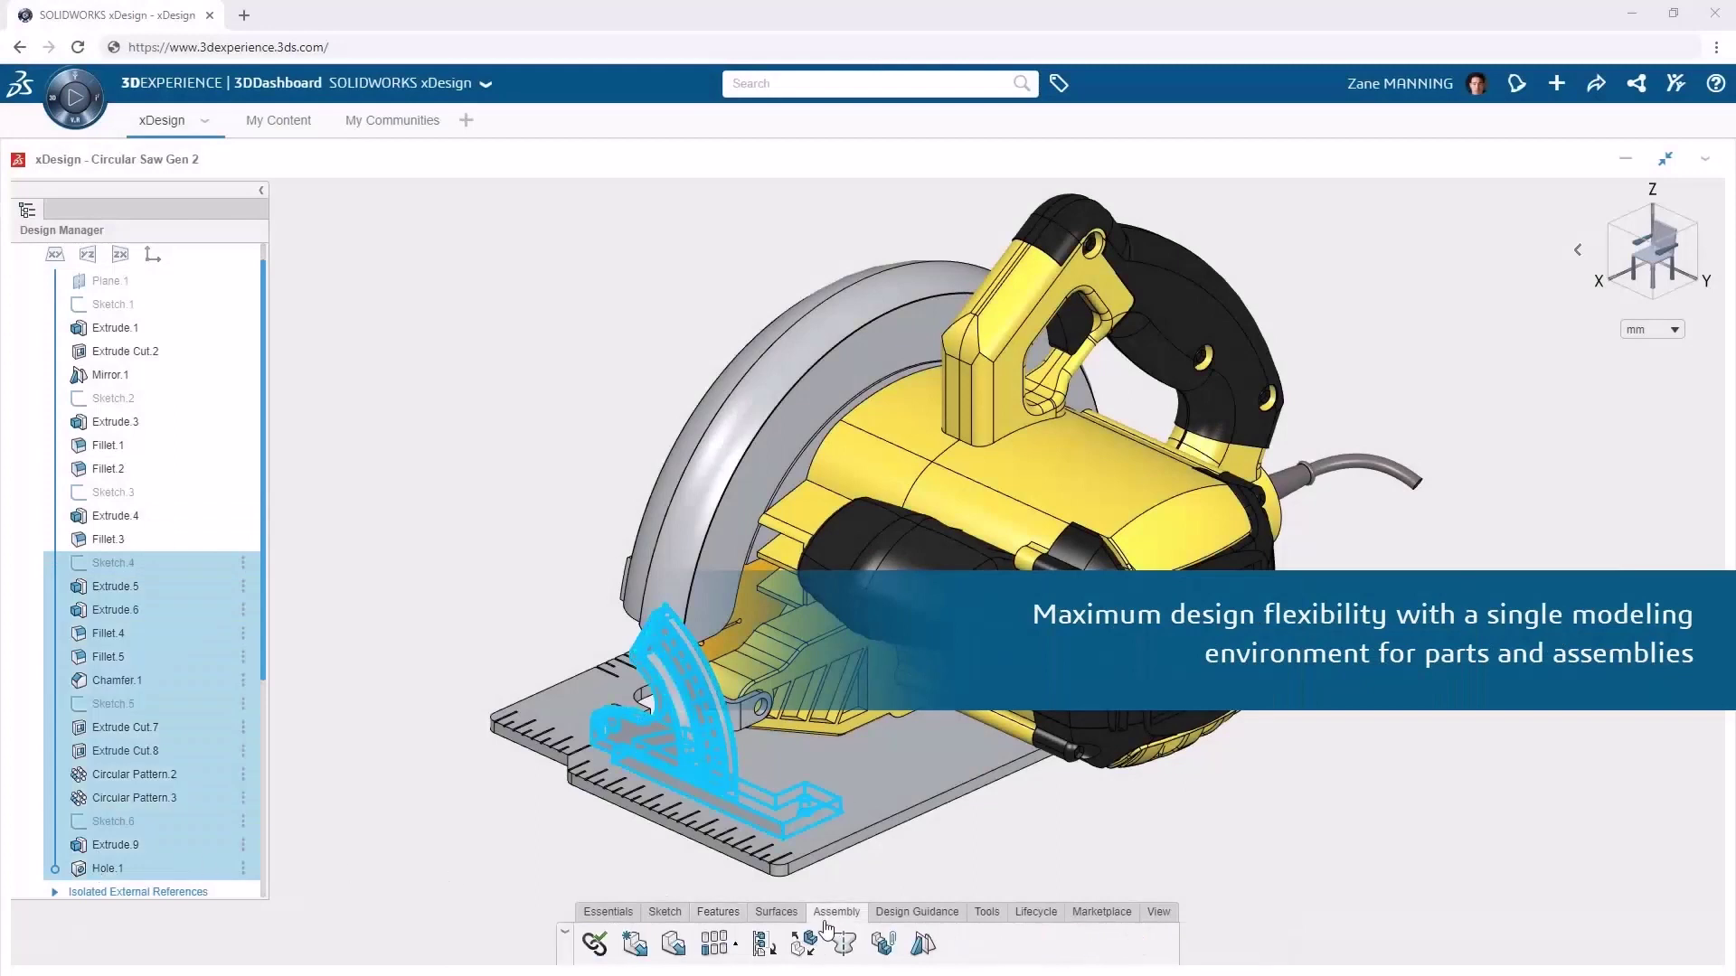
left_click(762, 942)
type("Angle Bracket")
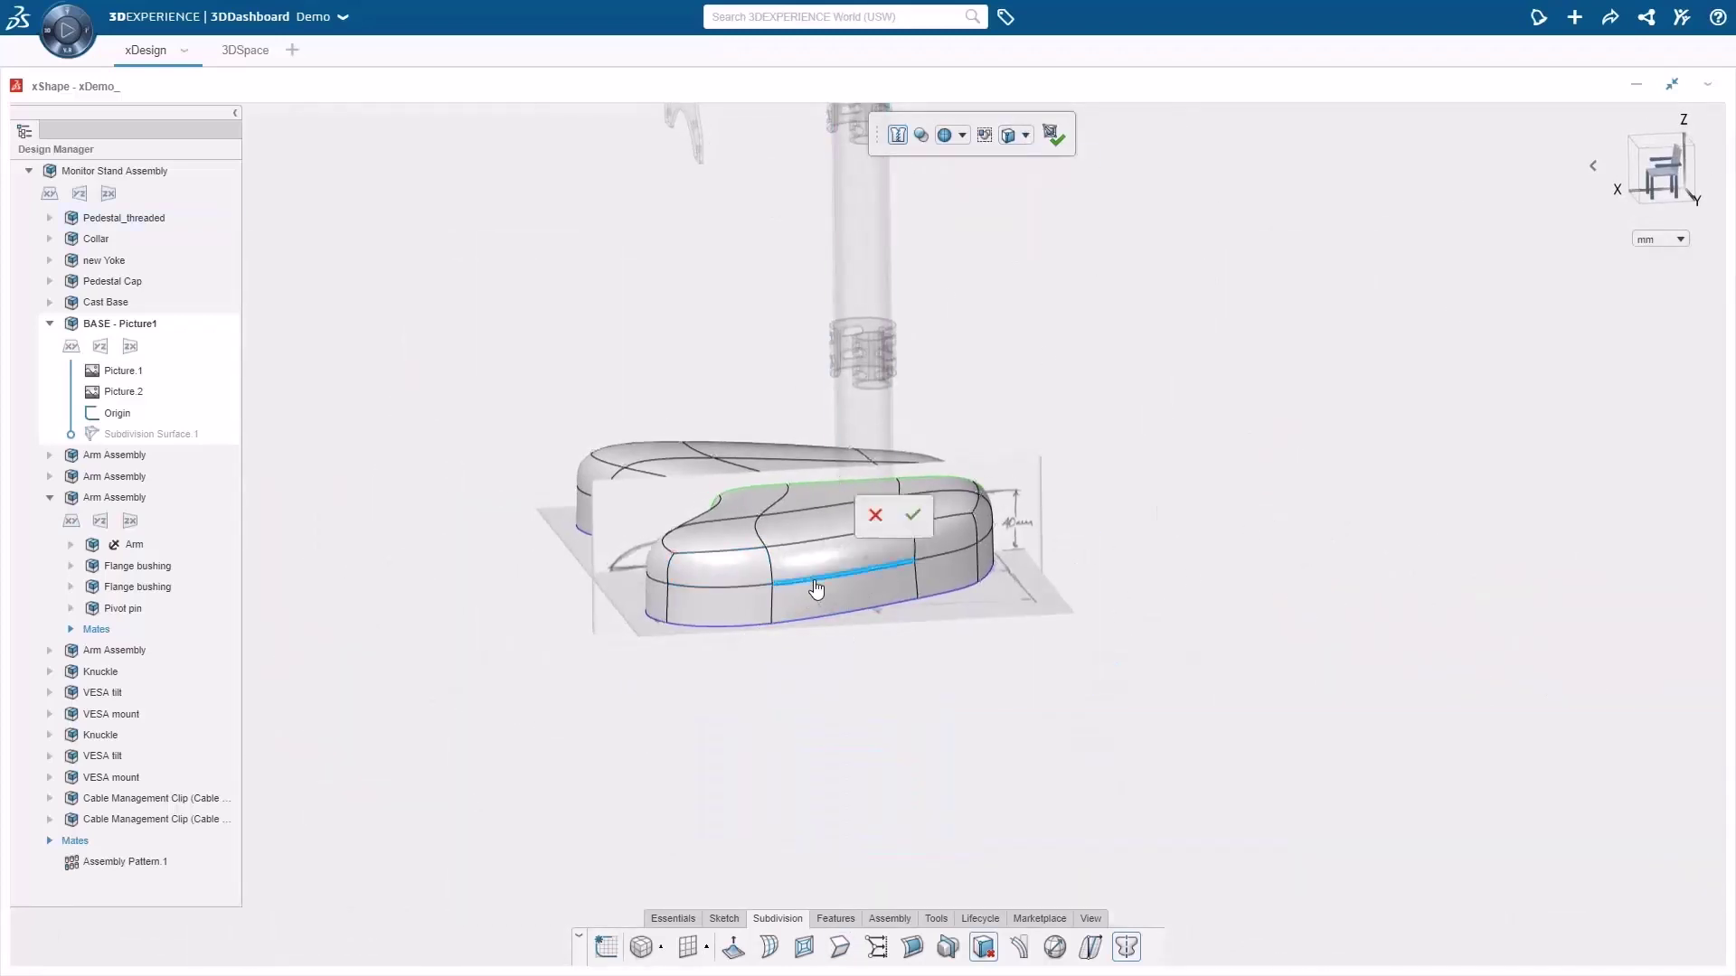
Rotate the base surface and line-align it to the sketch images.
left_click_drag(945, 596, 959, 642)
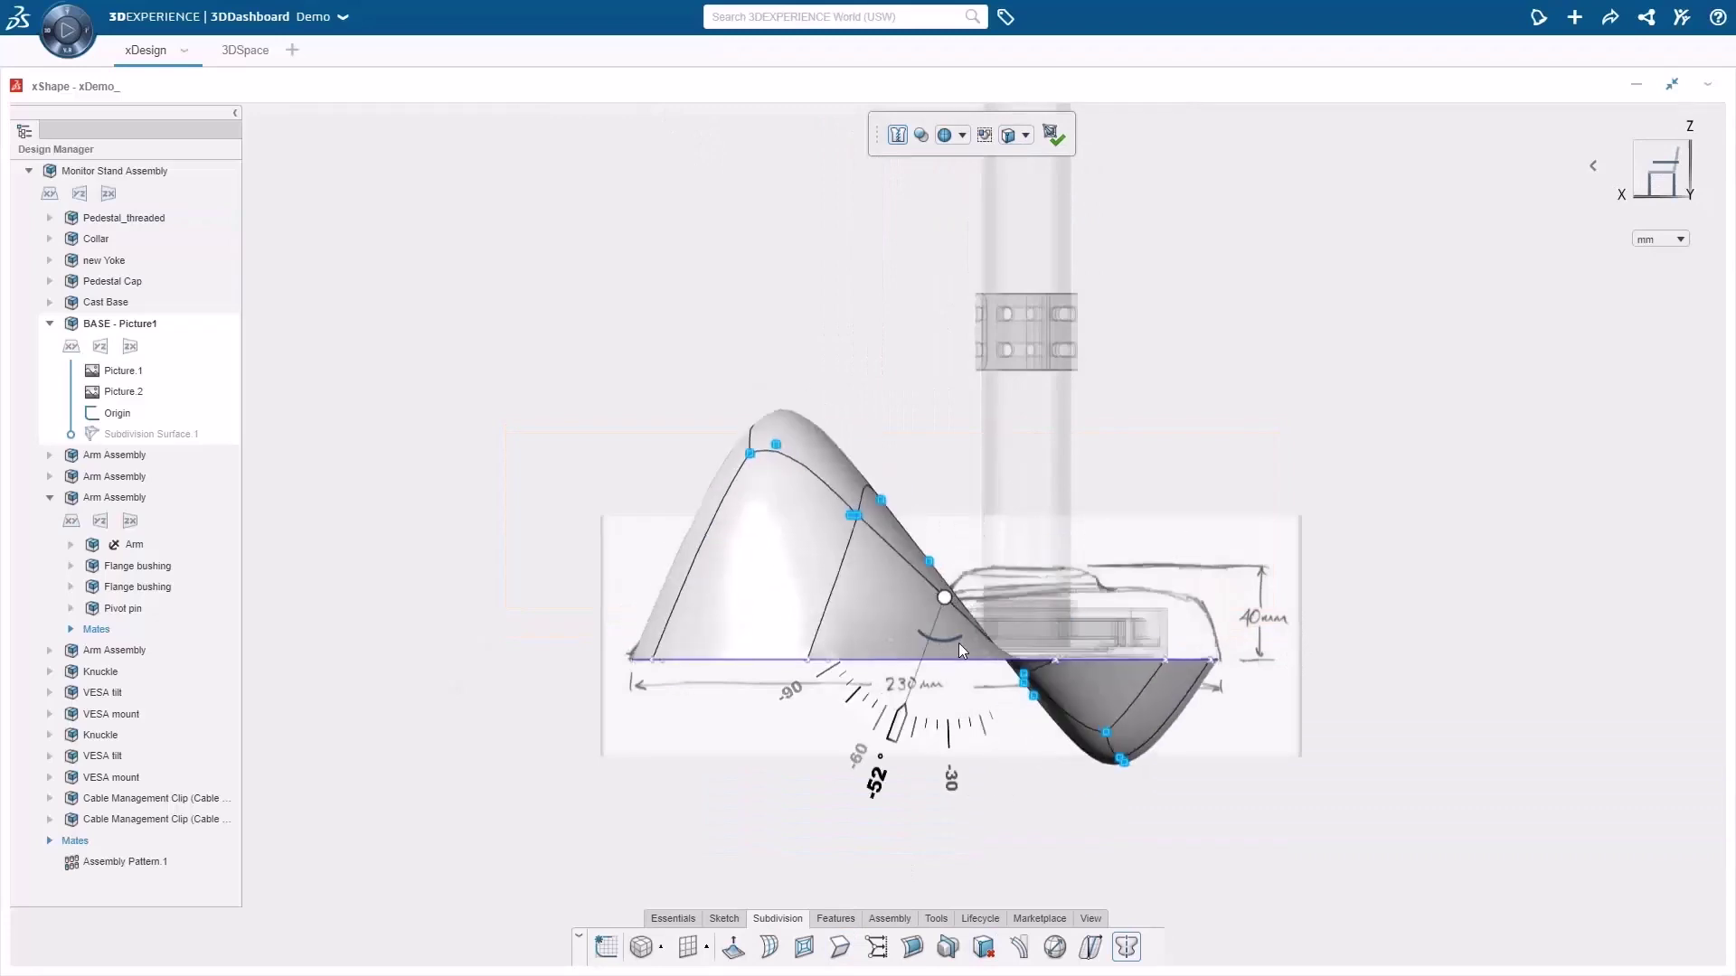
left_click(1216, 548)
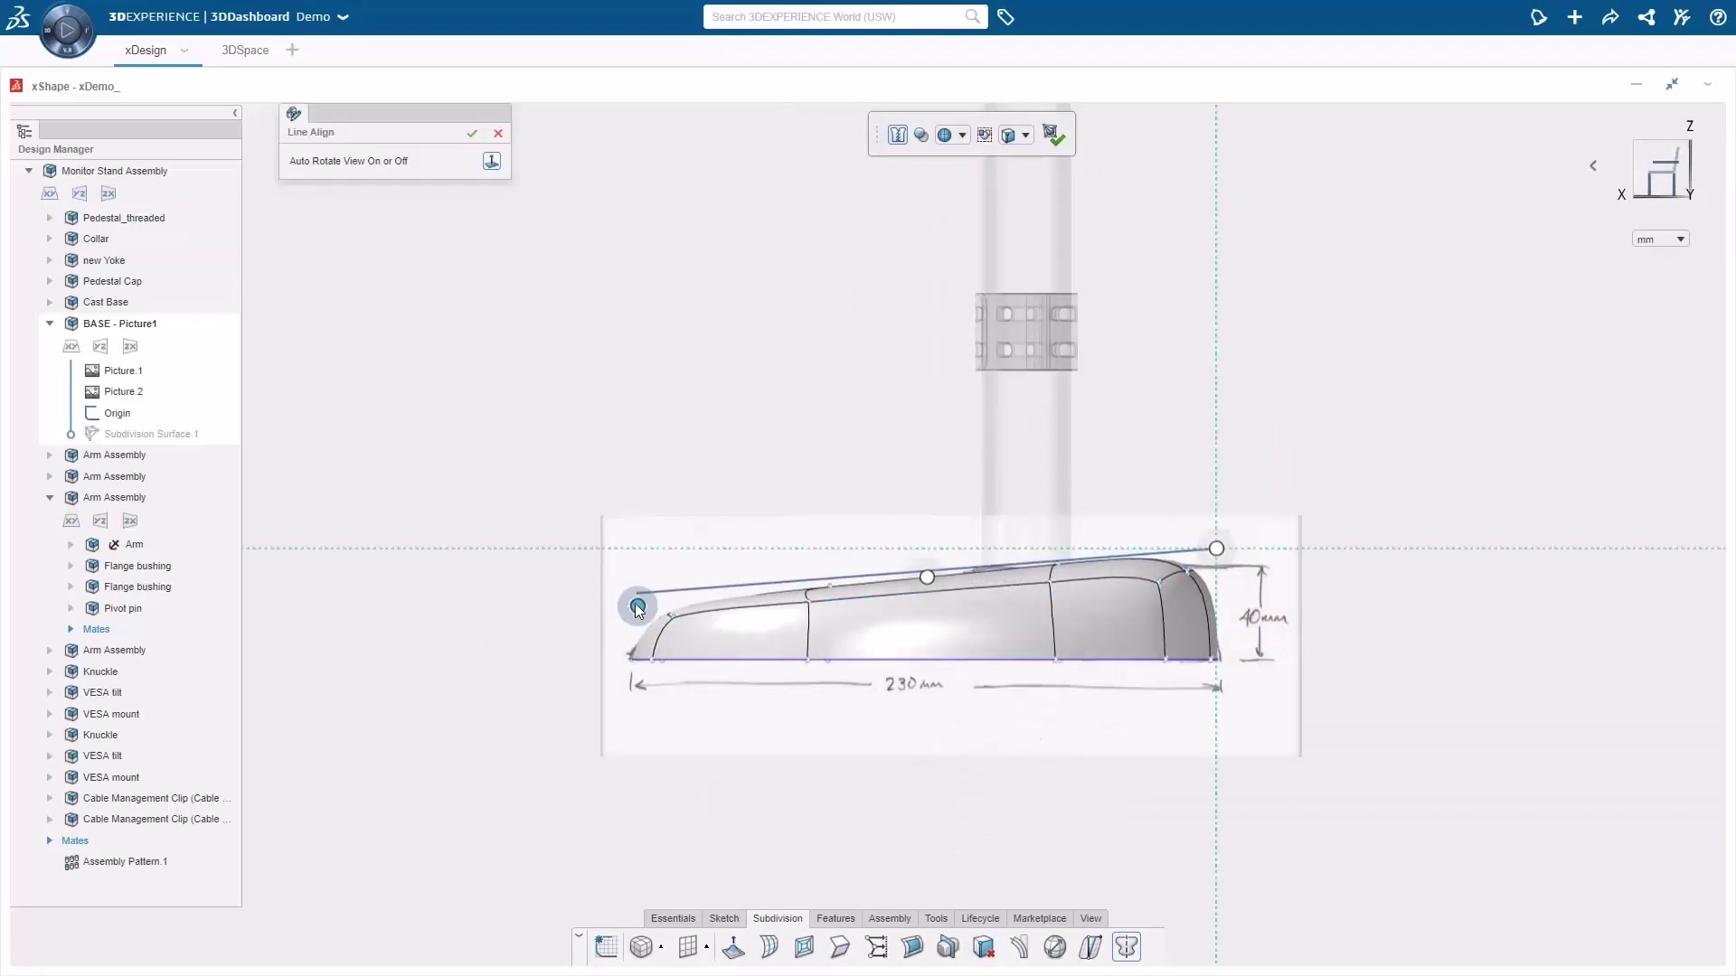
left_click(637, 606)
left_click(471, 134)
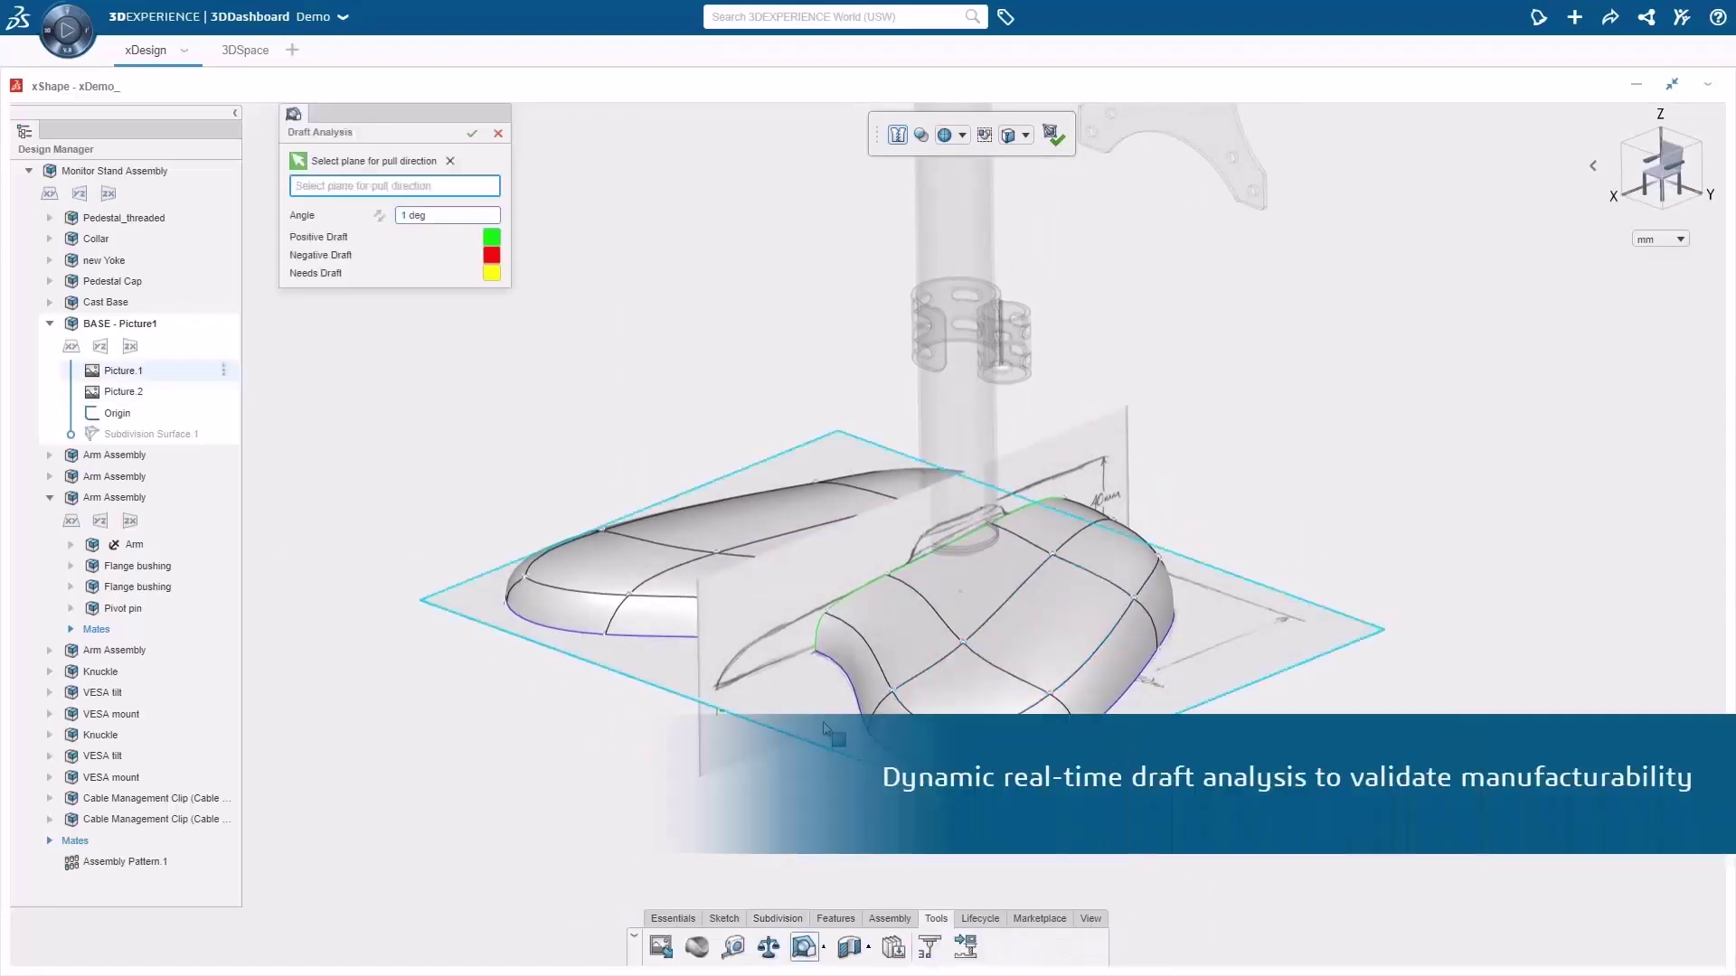
Run Draft Analysis with a pull-direction plane and inspect the base surface.
left_click(831, 733)
left_click(471, 133)
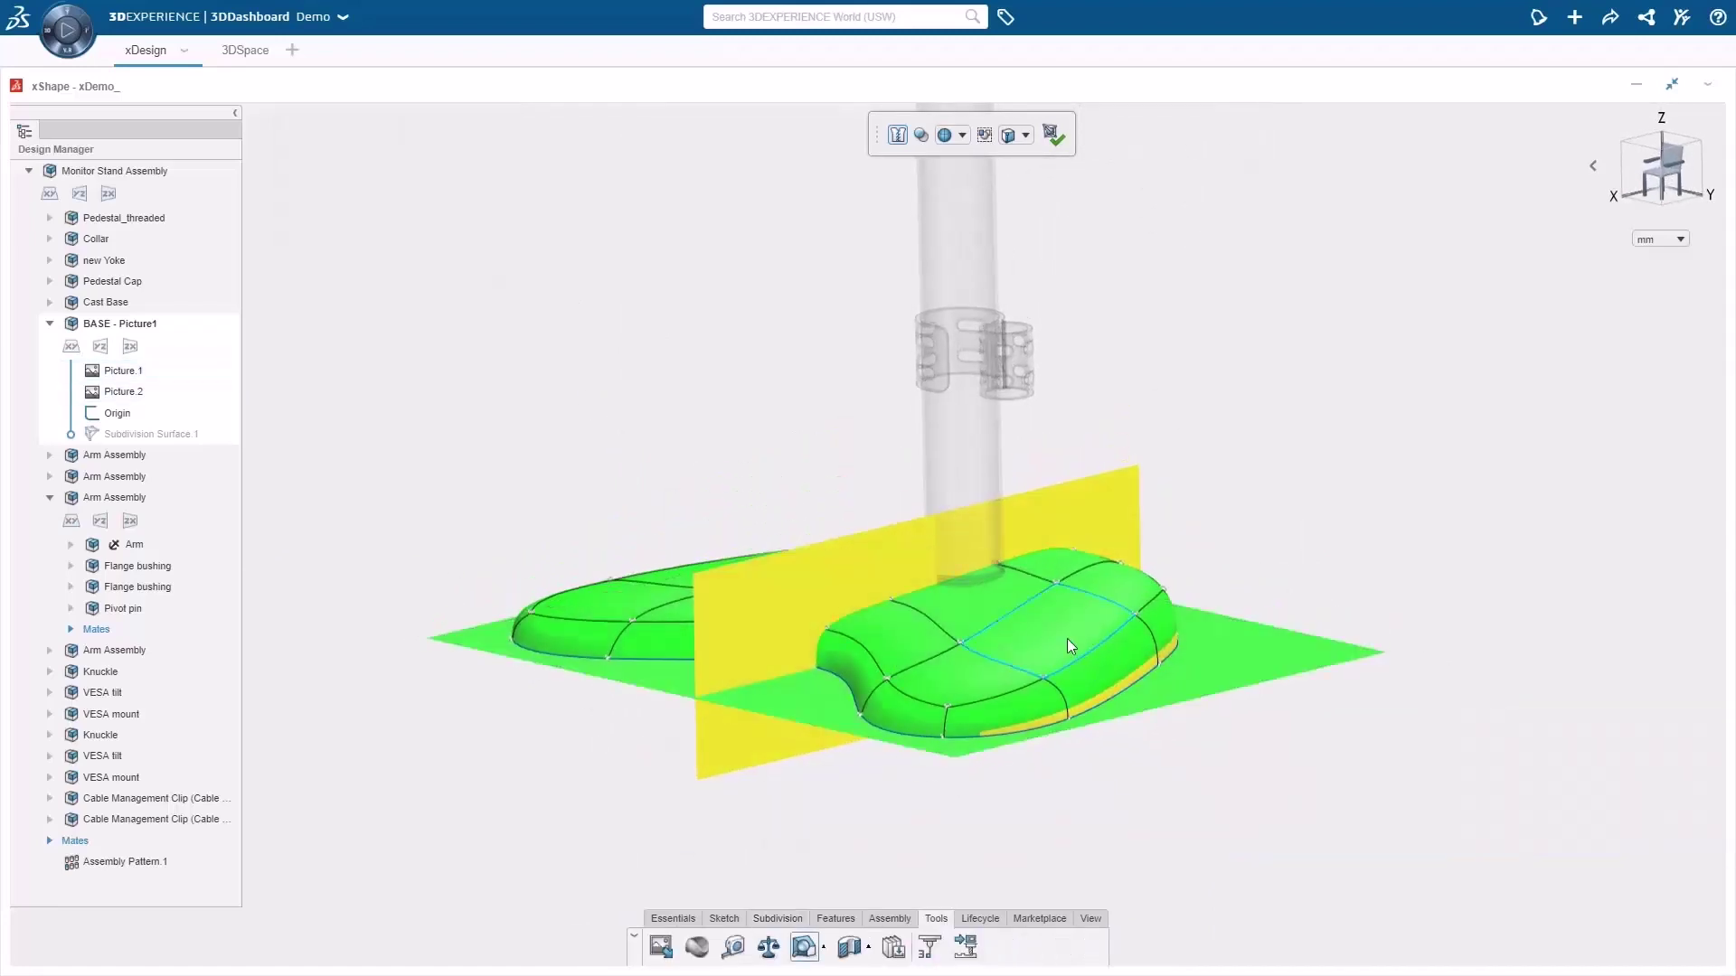
left_click(1069, 647)
middle_click_drag(1045, 611, 1242, 564)
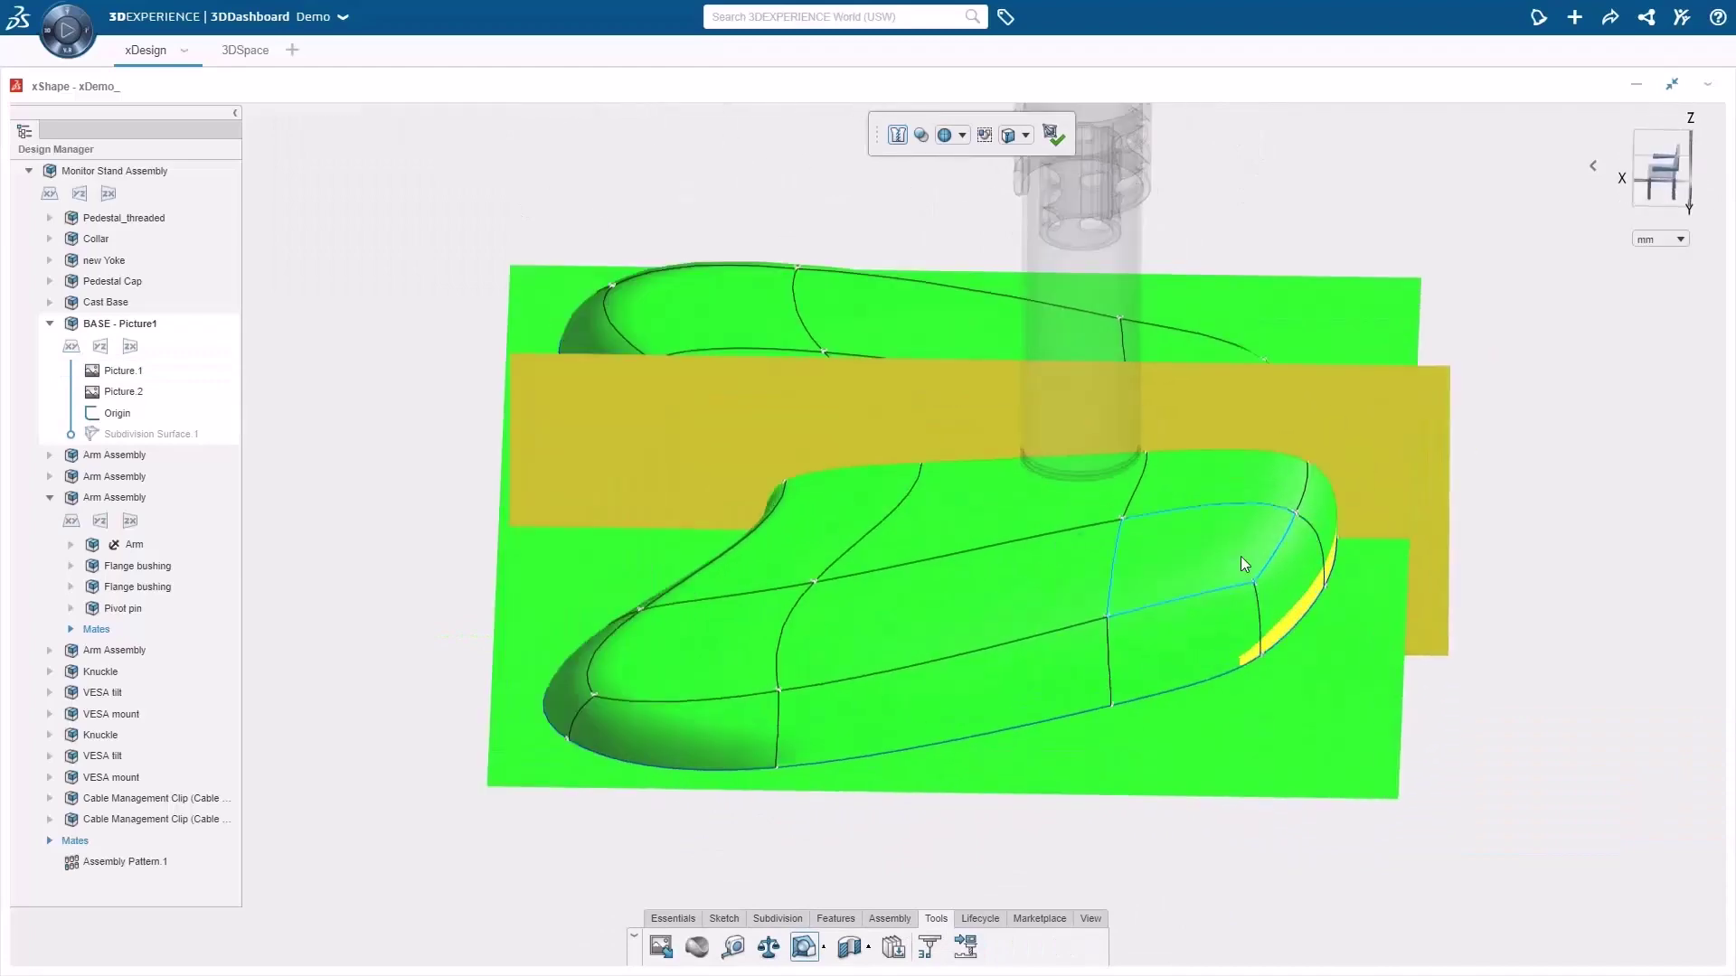
left_click(1242, 564)
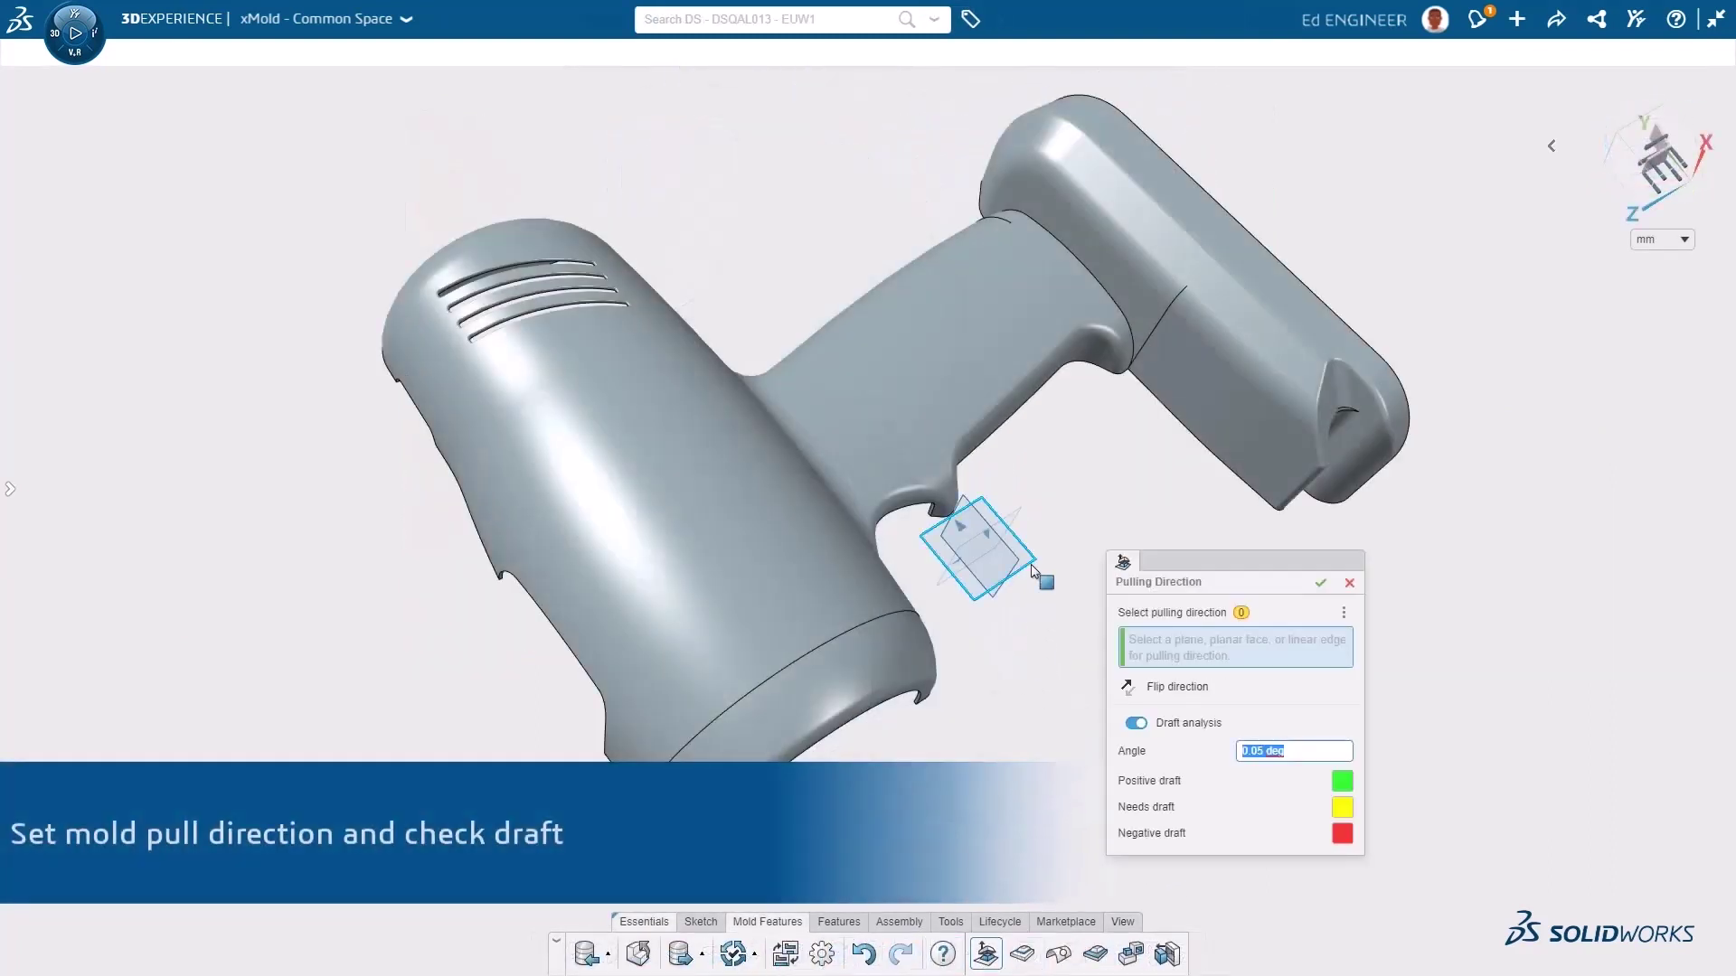
Confirm the pulling direction, then create the shutoff and parting surfaces.
left_click(1320, 582)
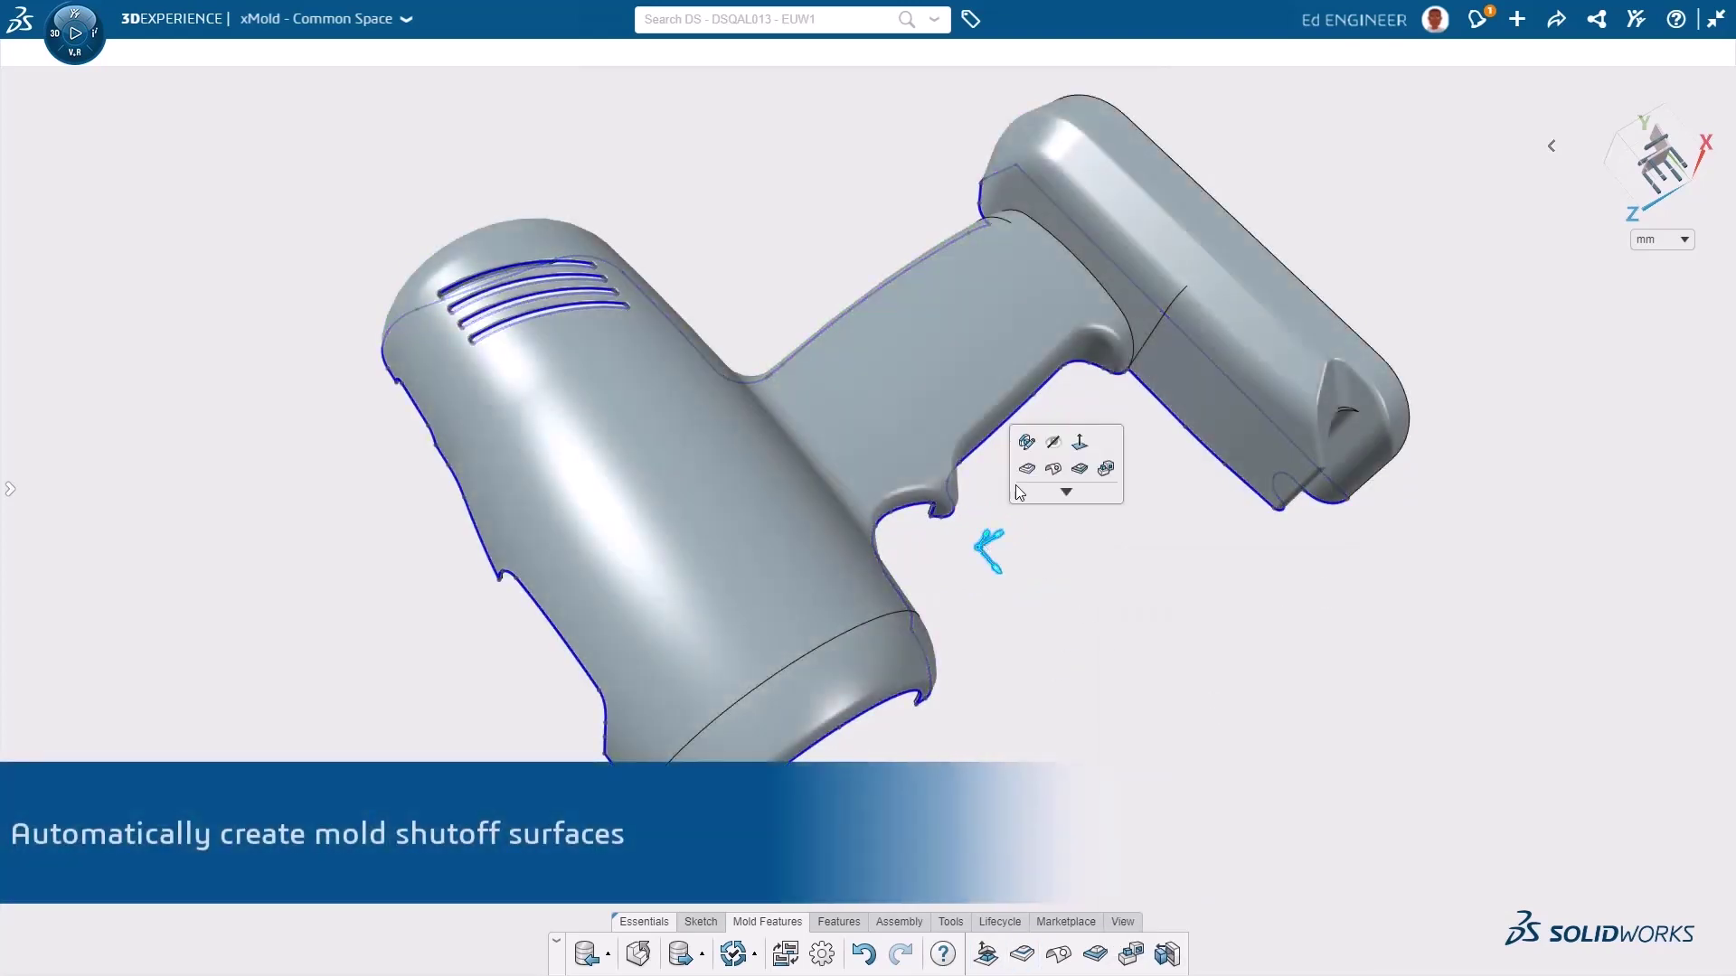
left_click(1015, 484)
left_click(1320, 582)
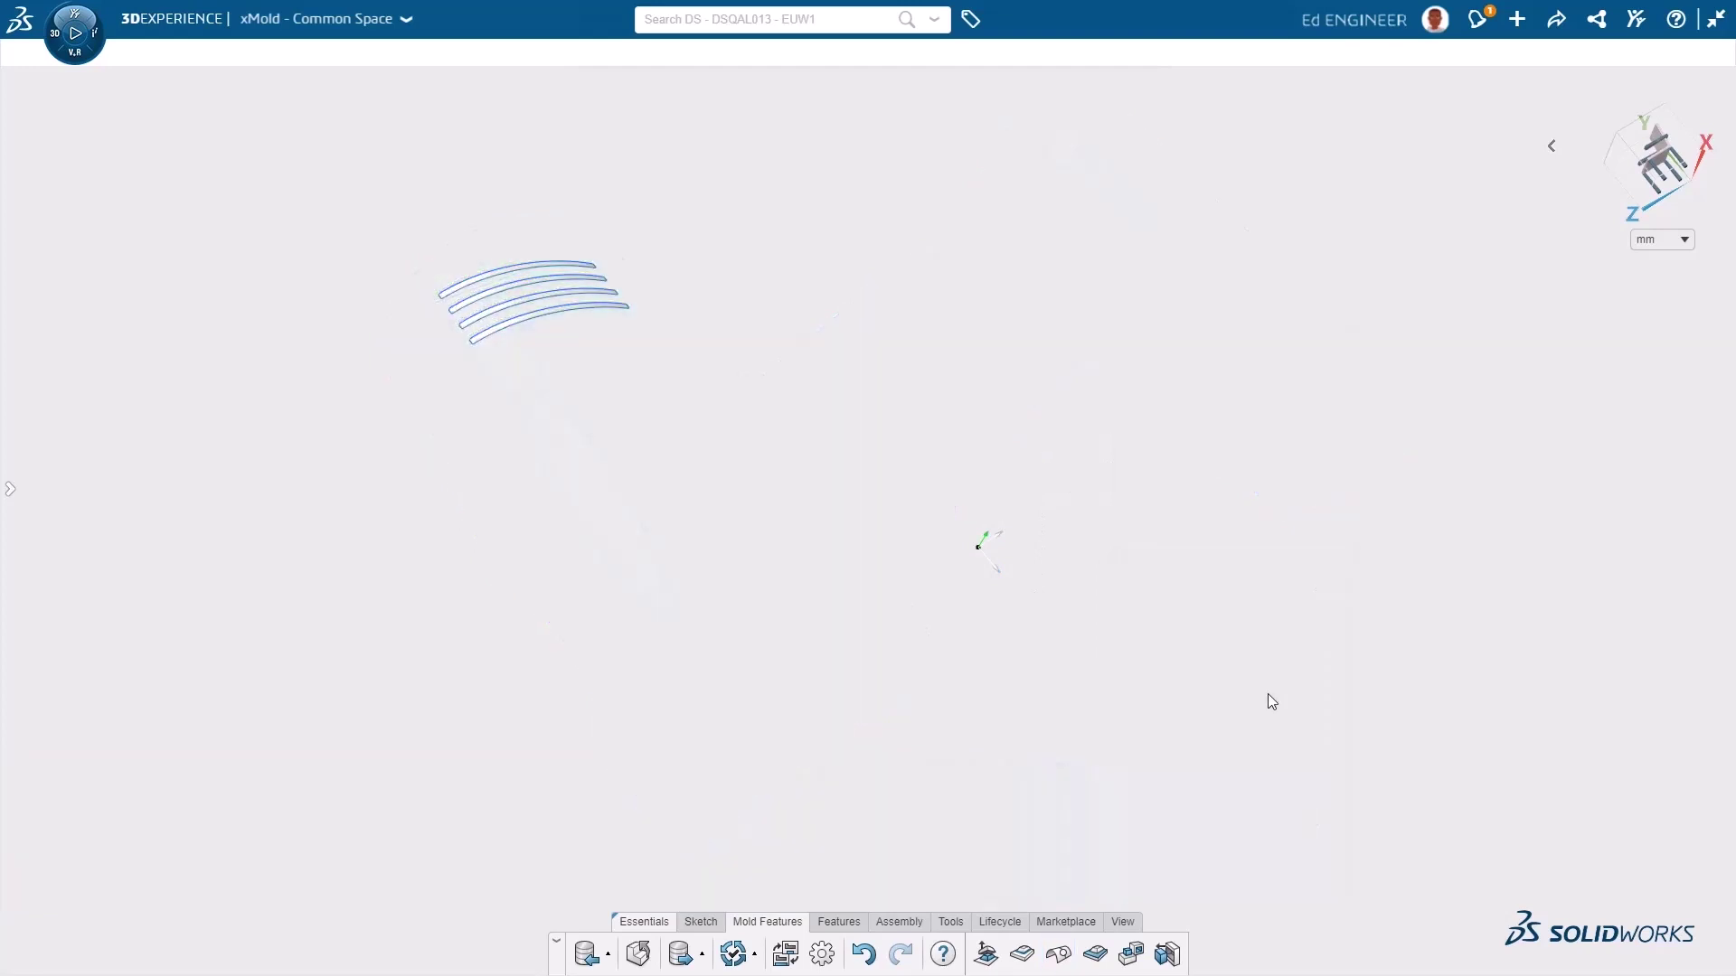
left_click(983, 538)
left_click(1044, 476)
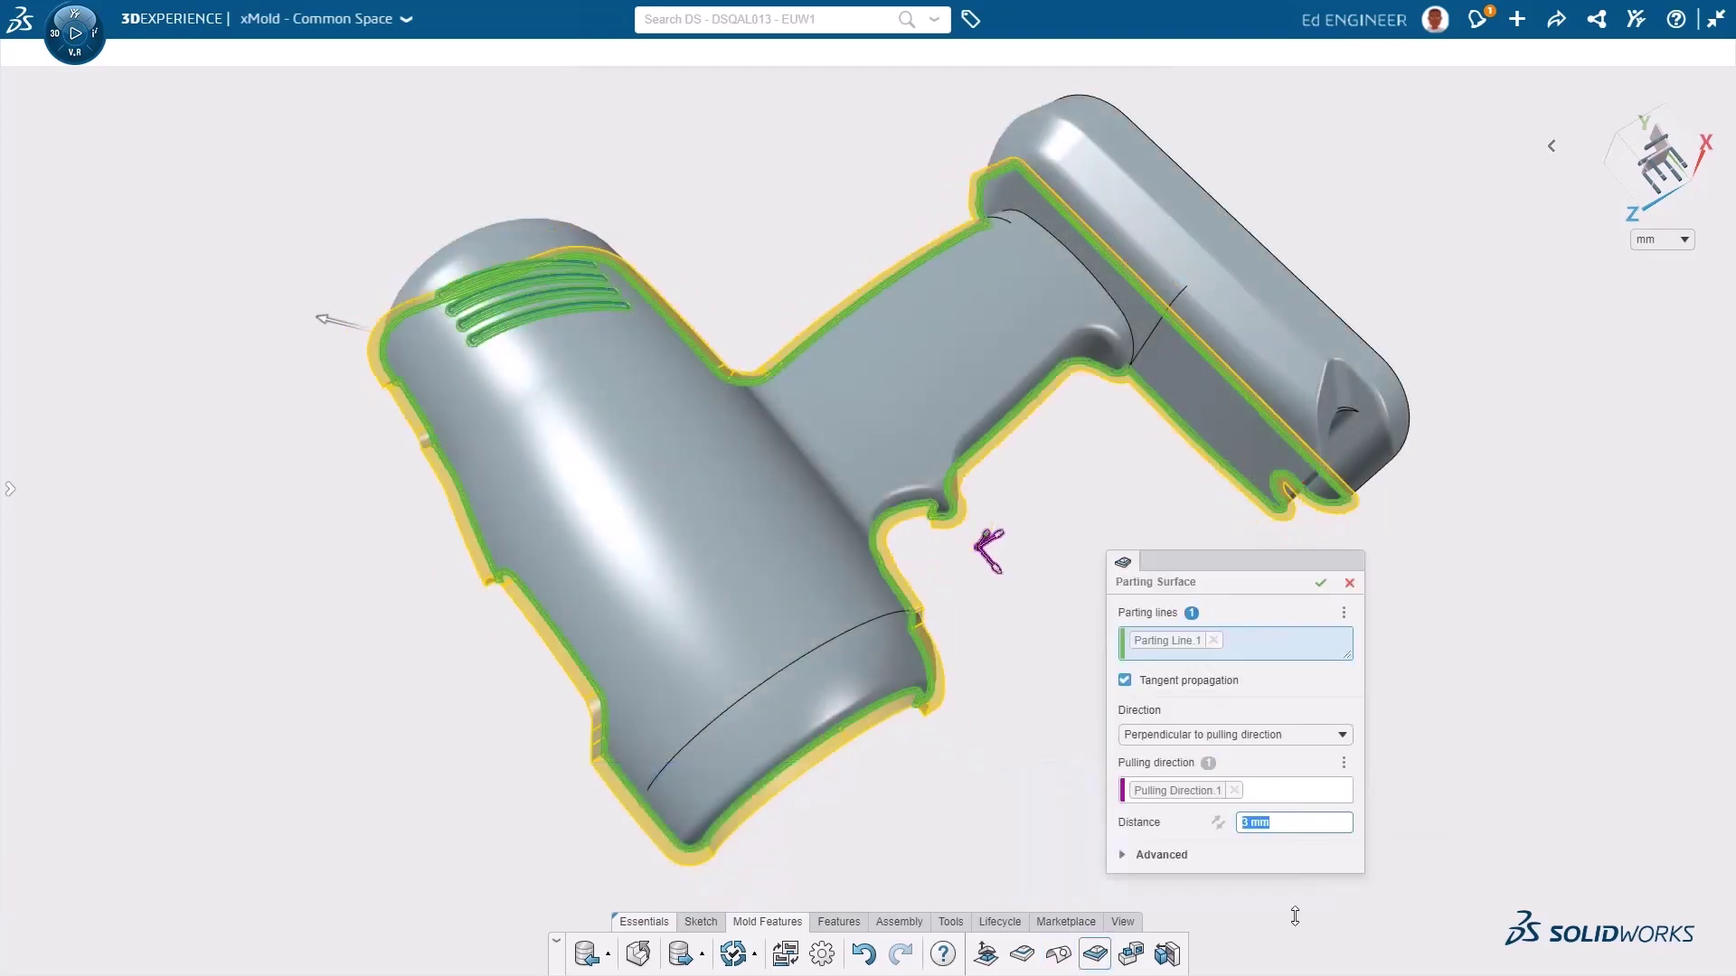
left_click(1319, 582)
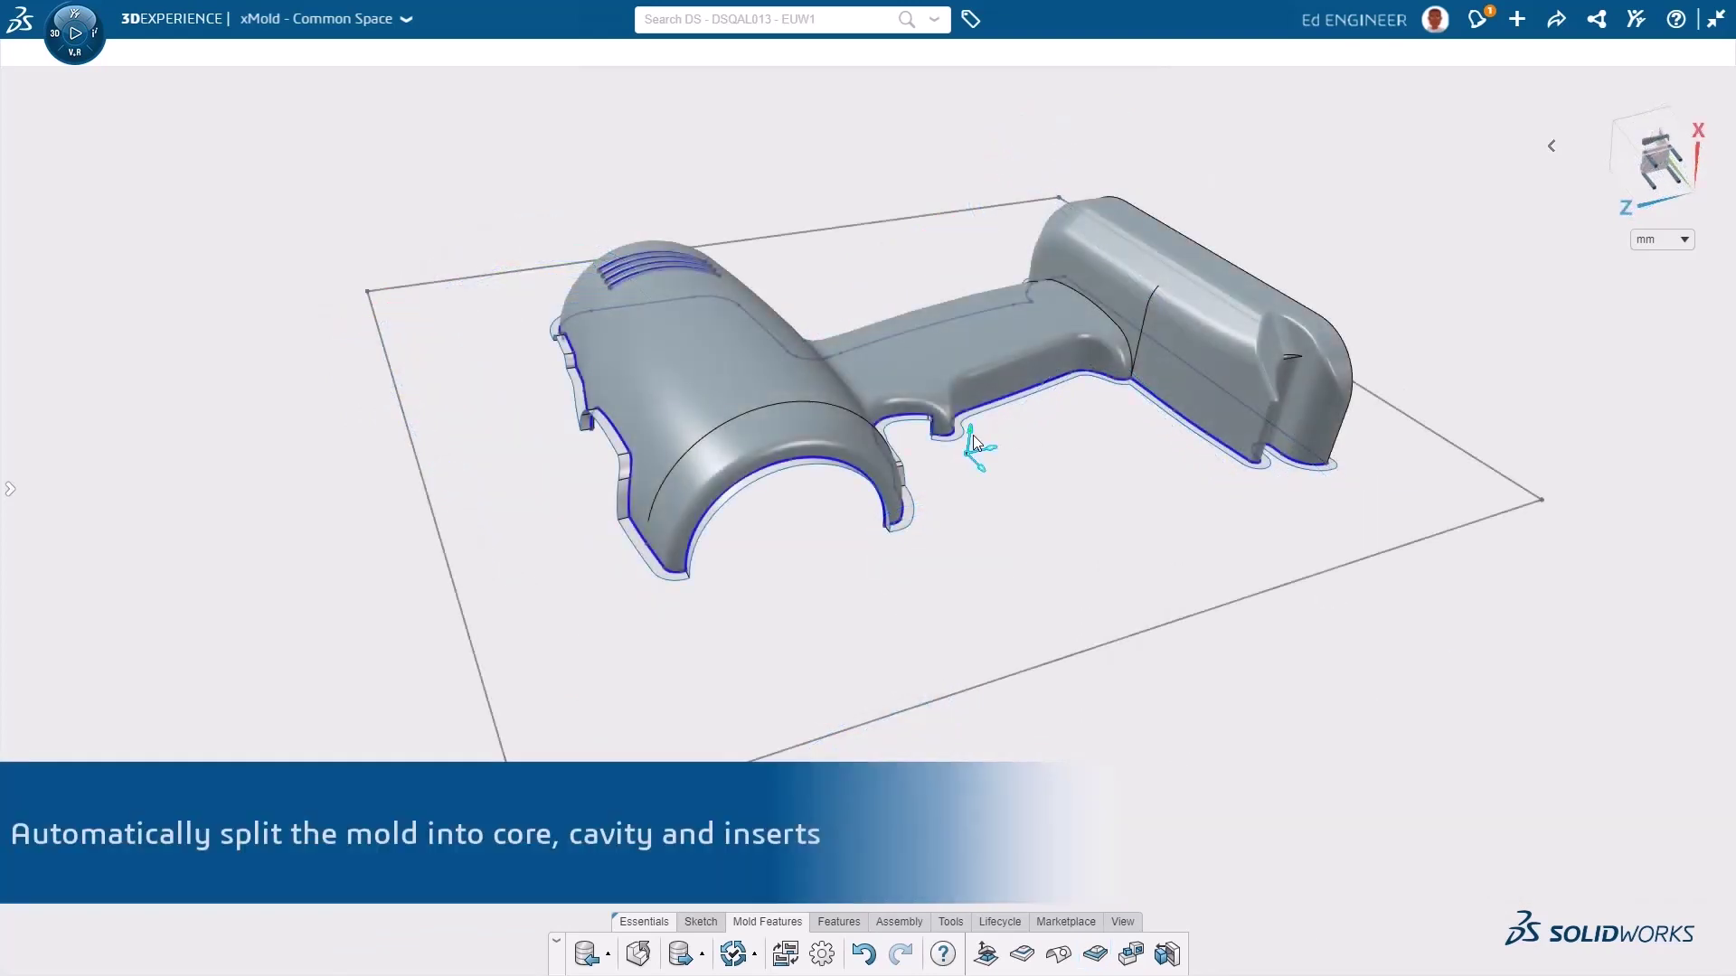
Split the tooling into core and cavity blocks using Sketch.1 and 60 mm thicknesses.
left_click(1097, 364)
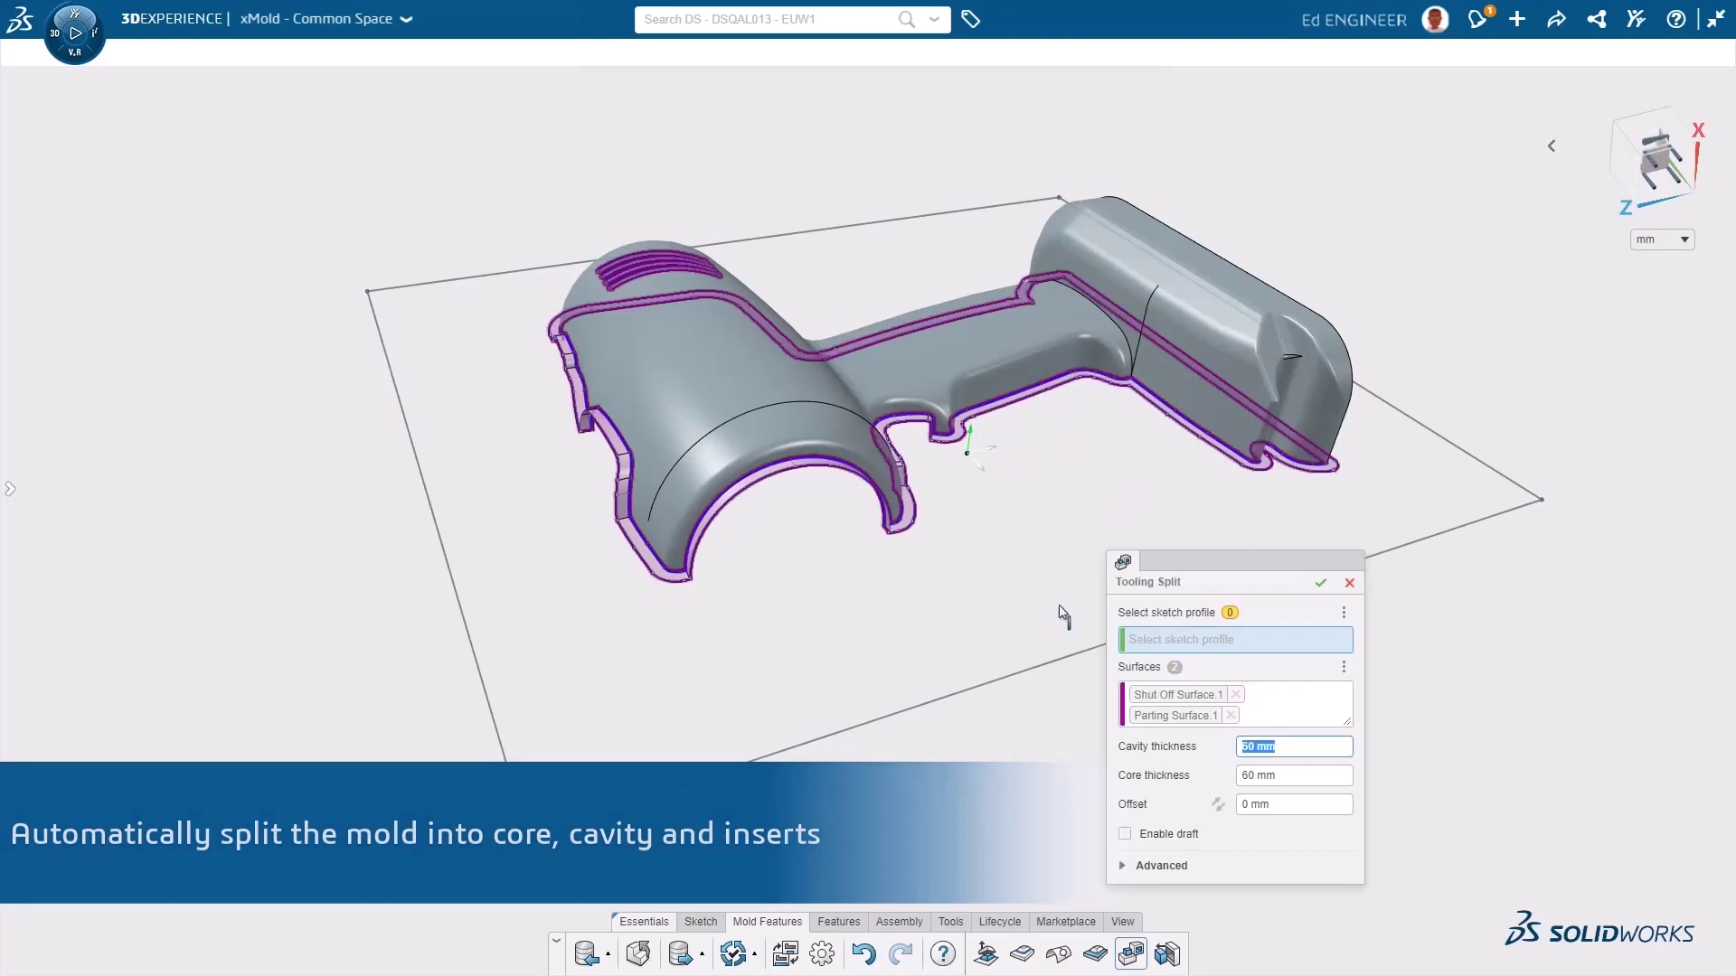
left_click(1068, 658)
key("Tab")
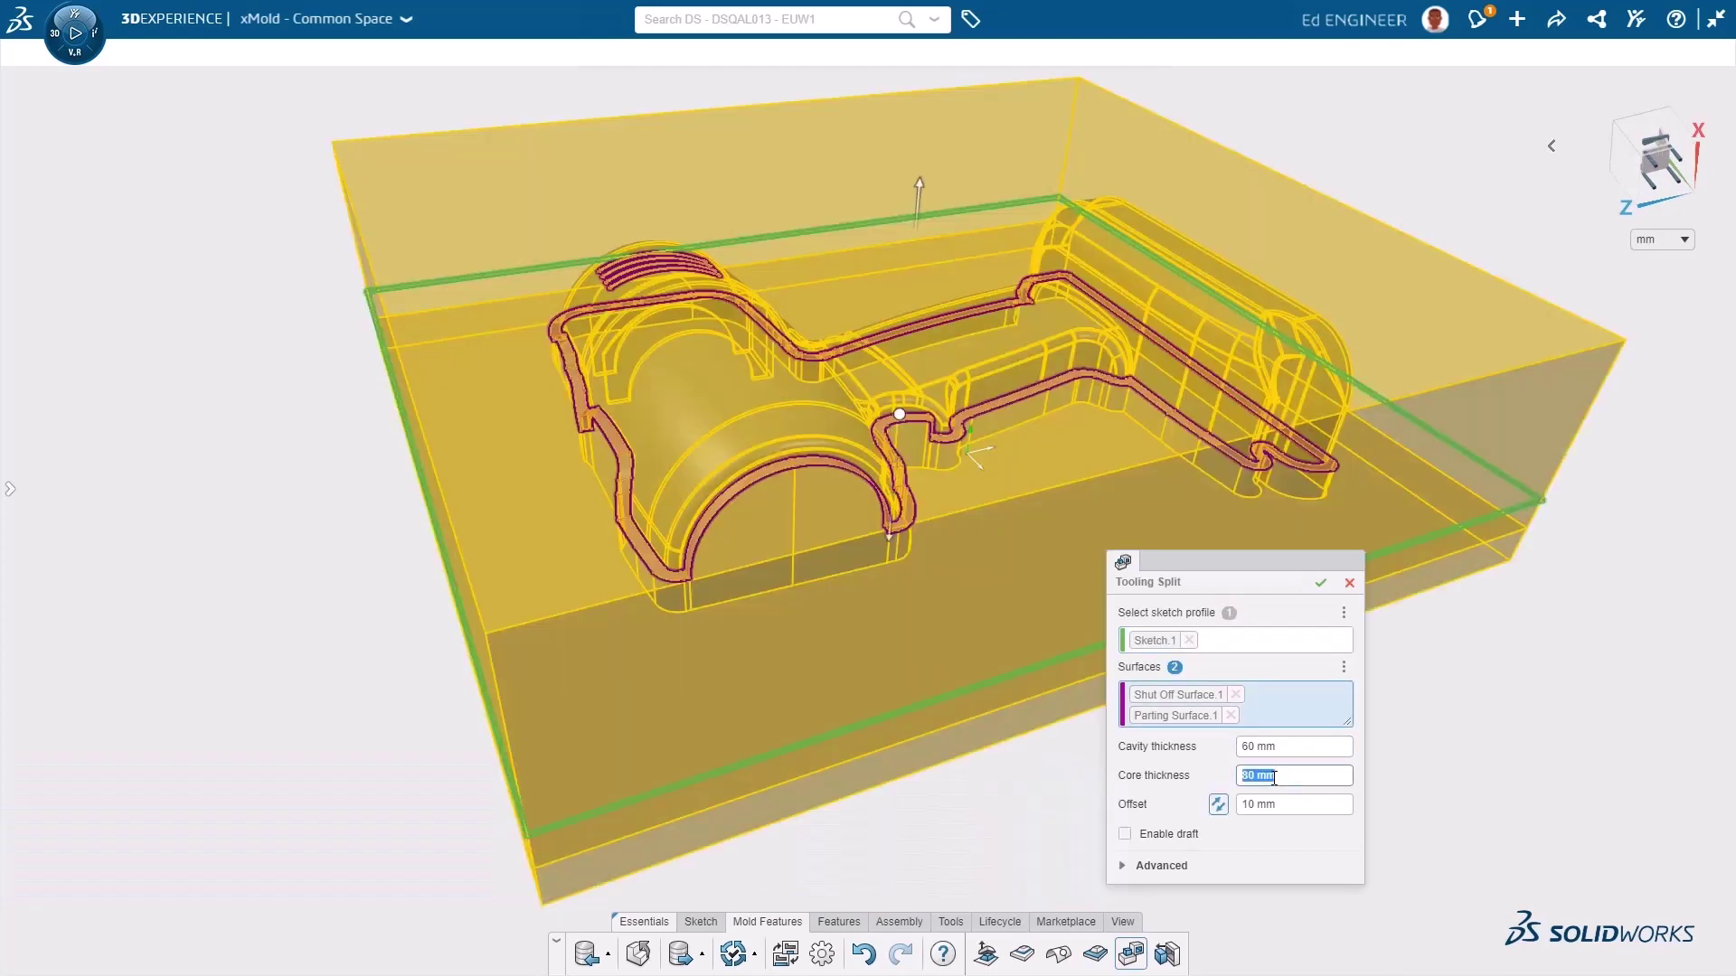
left_click(1320, 581)
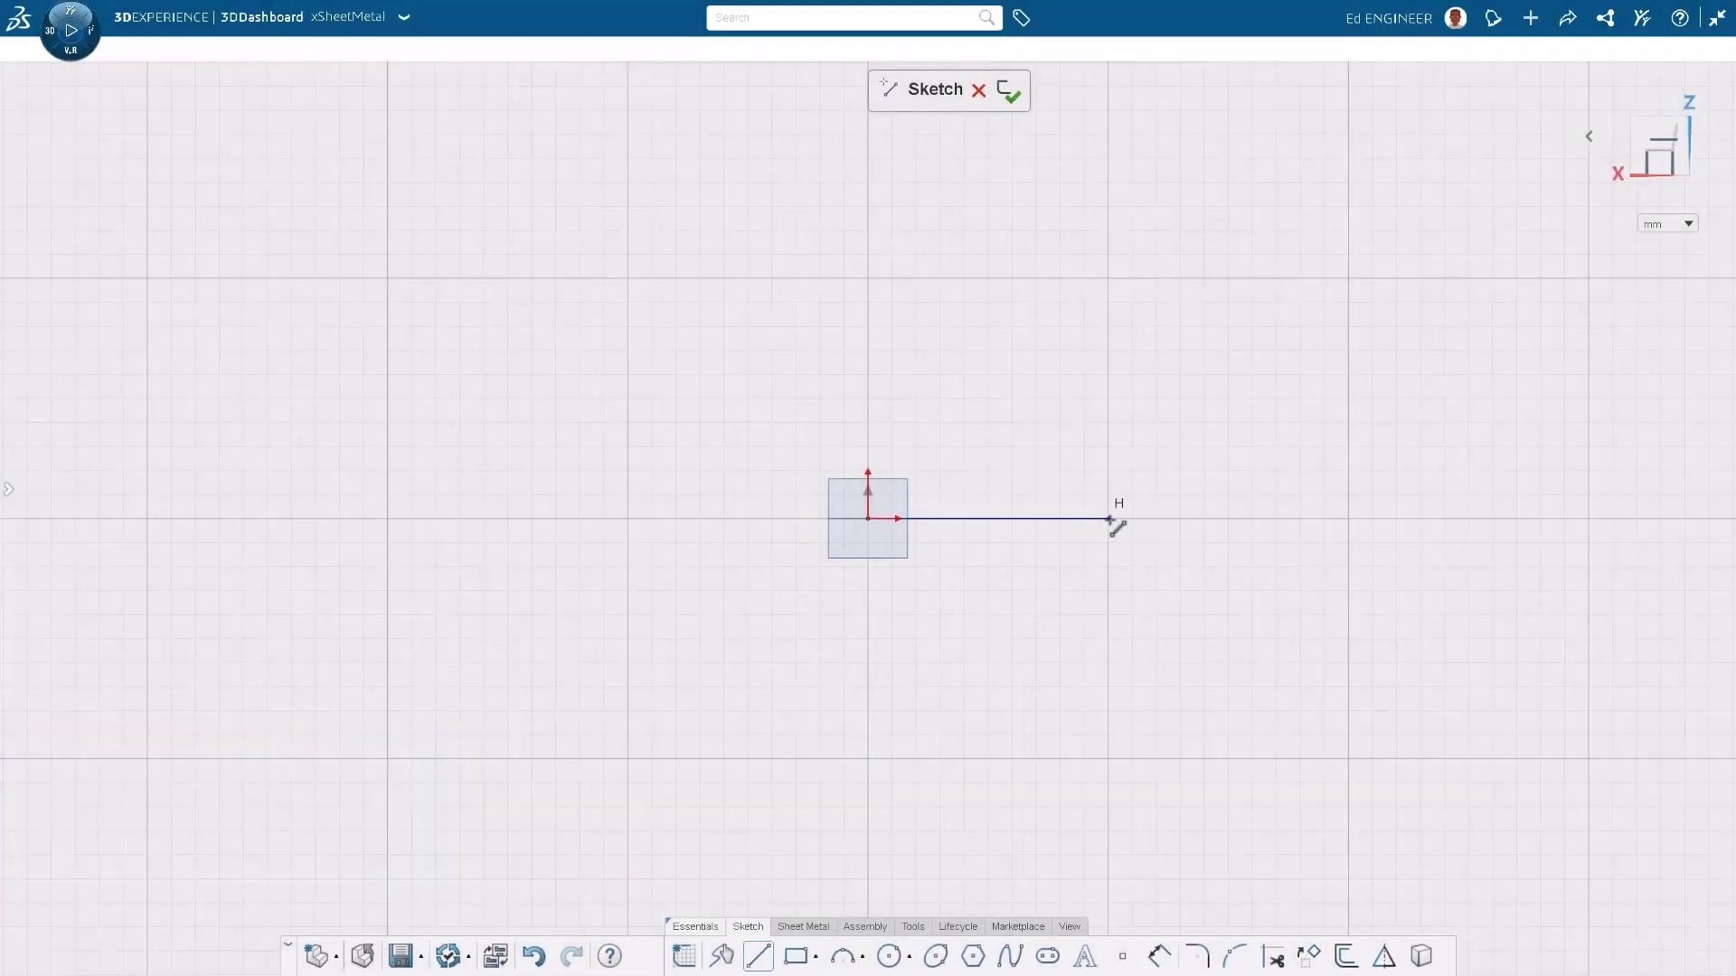
type("300")
Finish the 300 mm line sketch and raise walls along the sheet's edges.
key("Return")
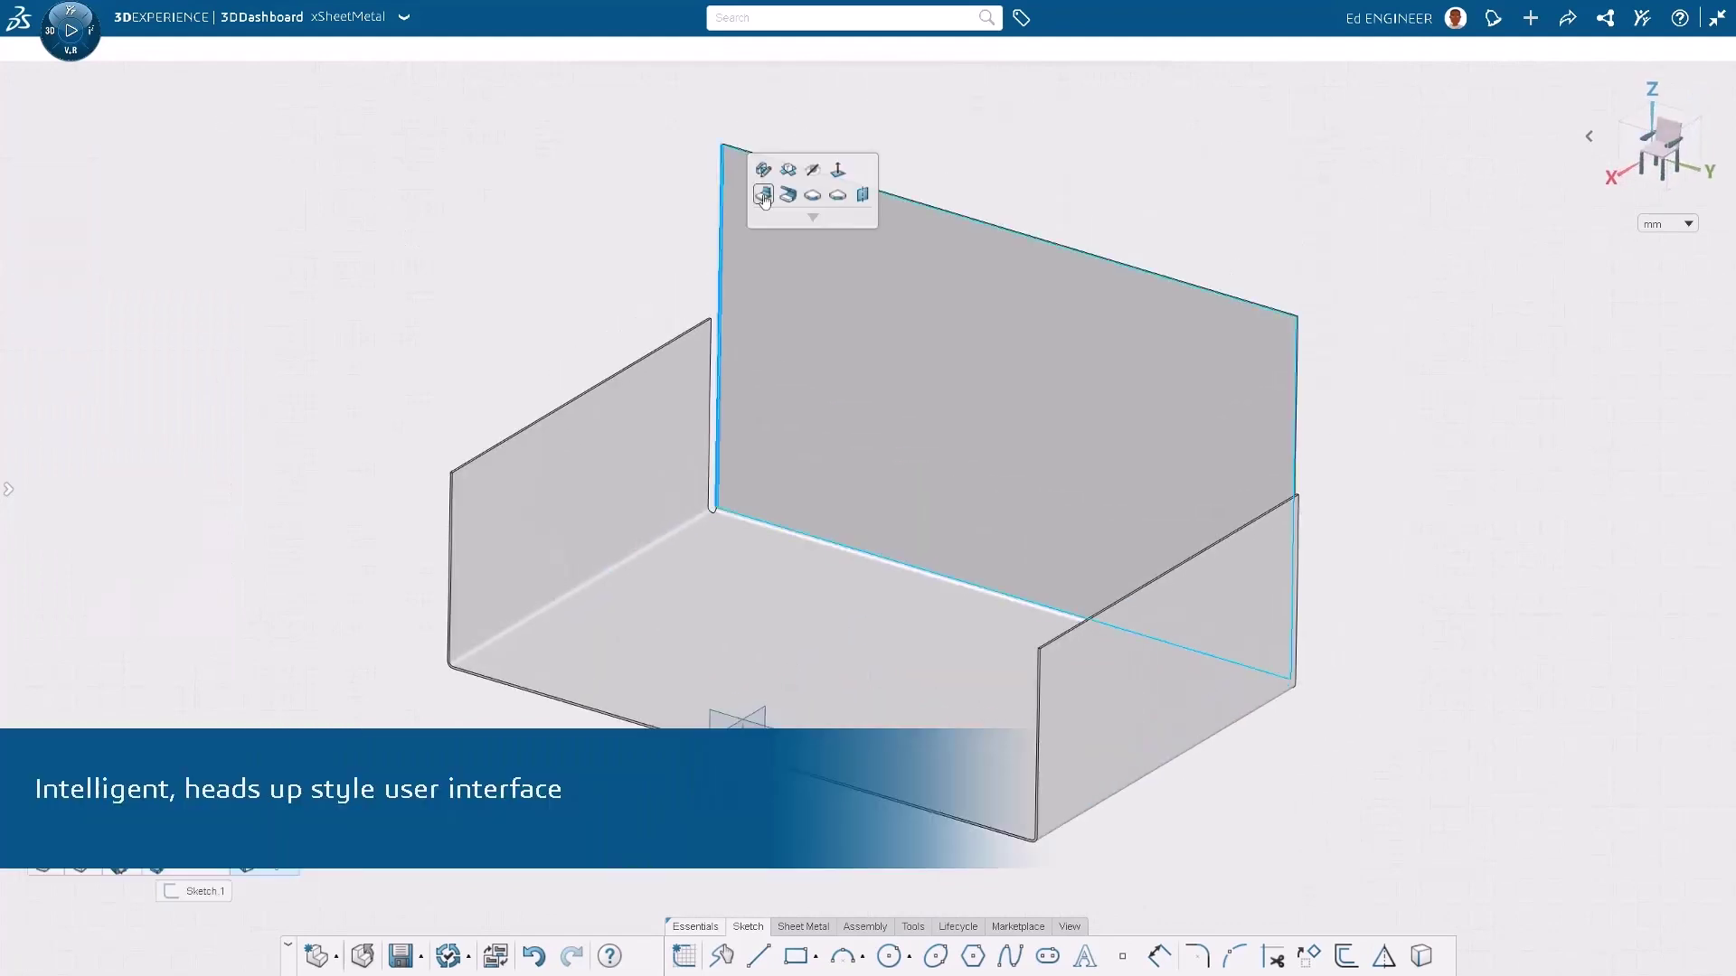
left_click(763, 199)
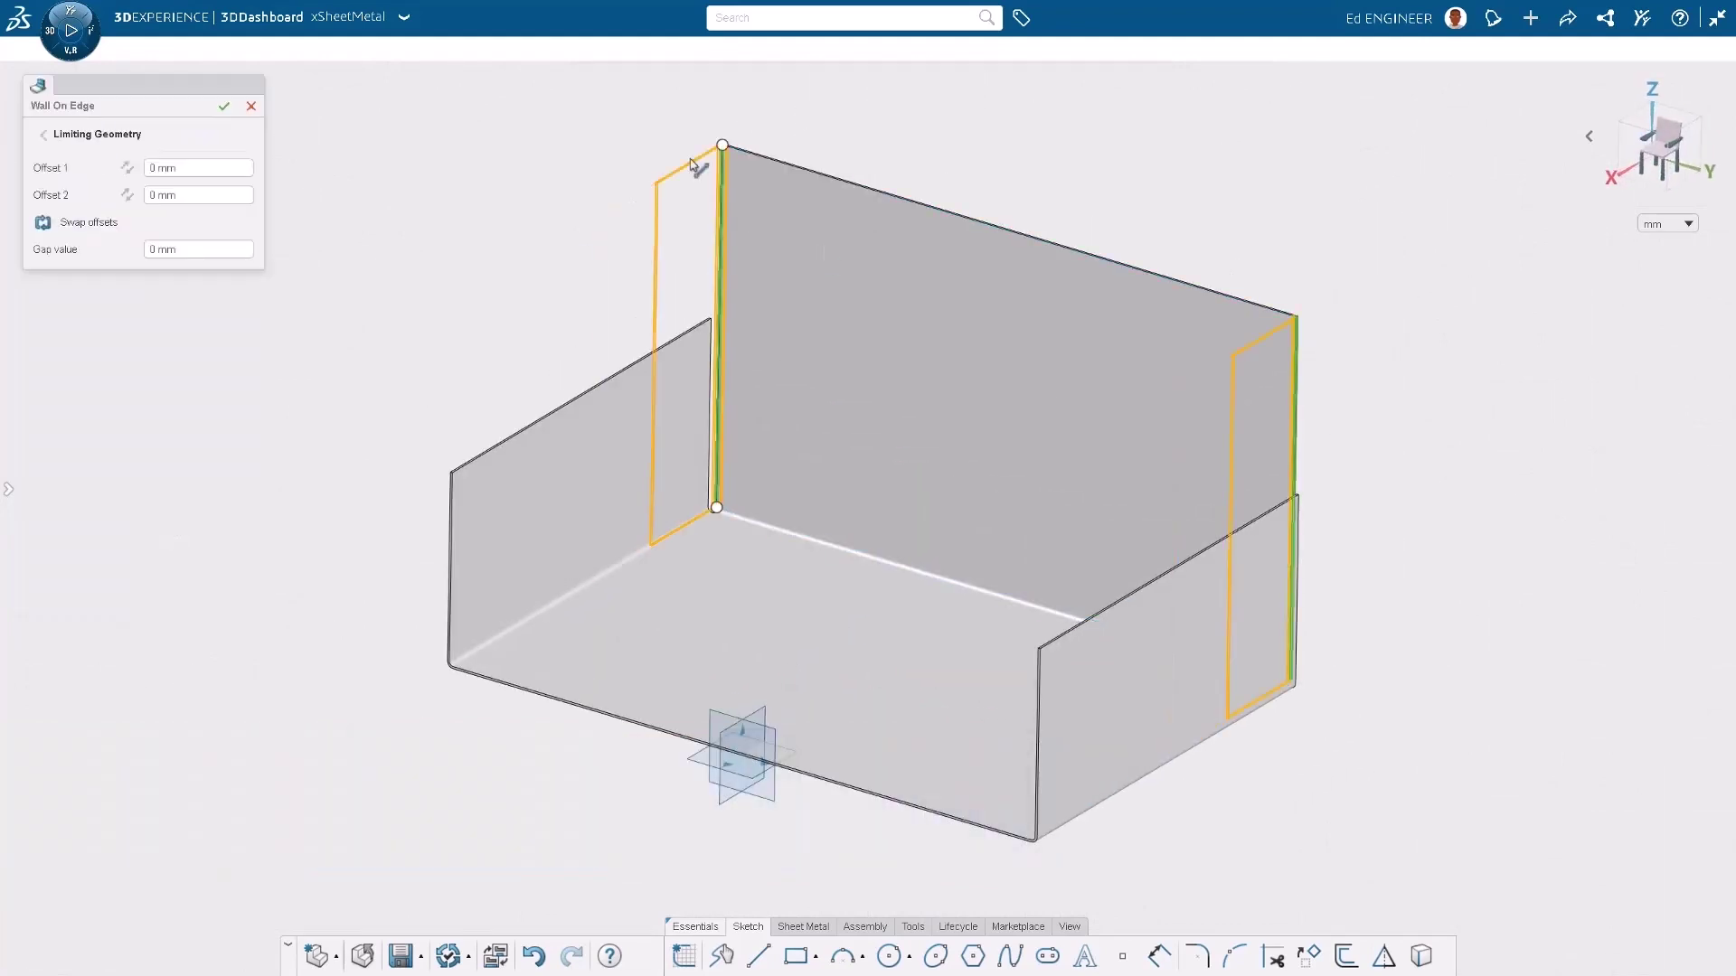